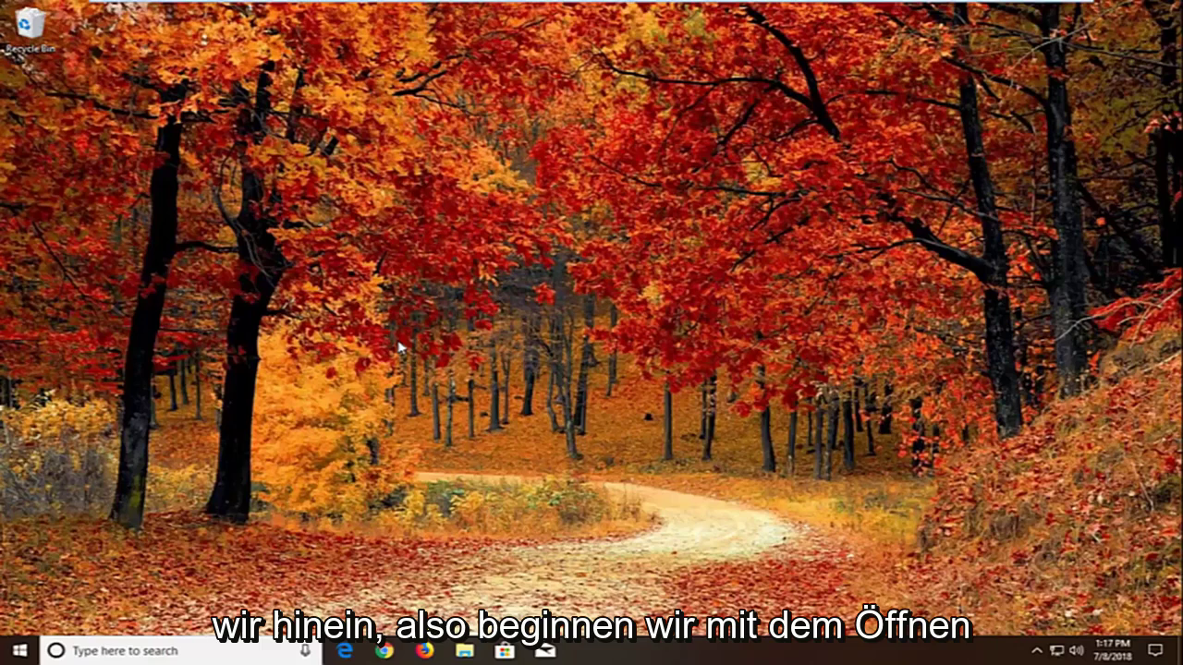
- Search the Start menu for 'services' and launch the Services console
left_click(15, 650)
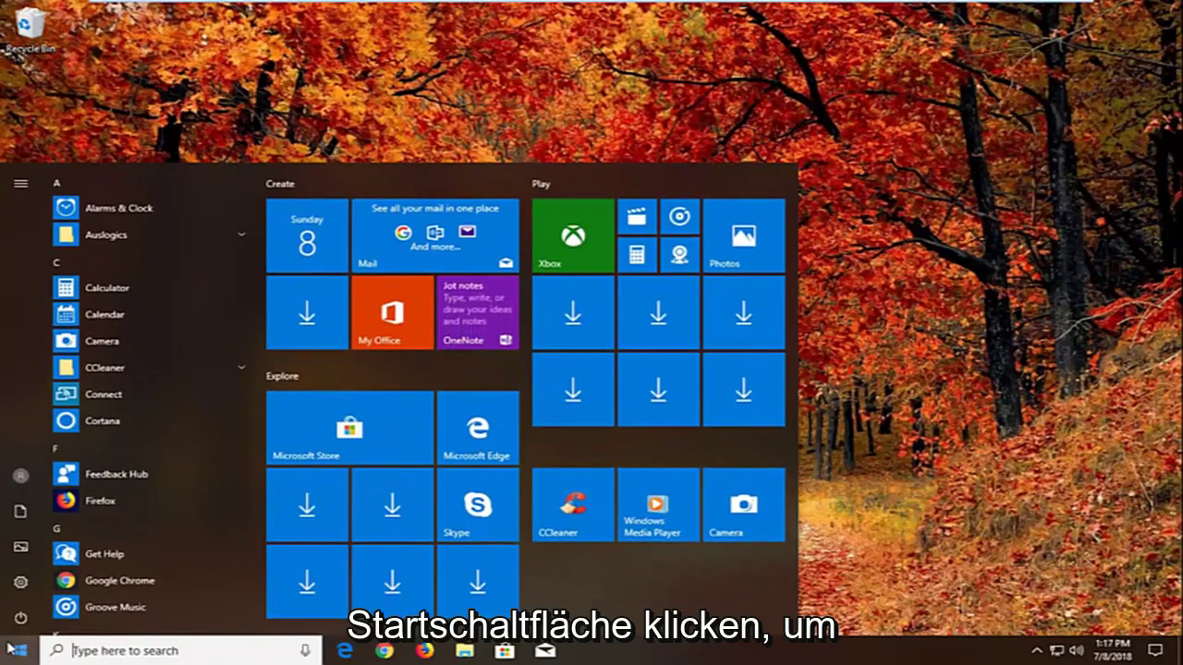
type("services")
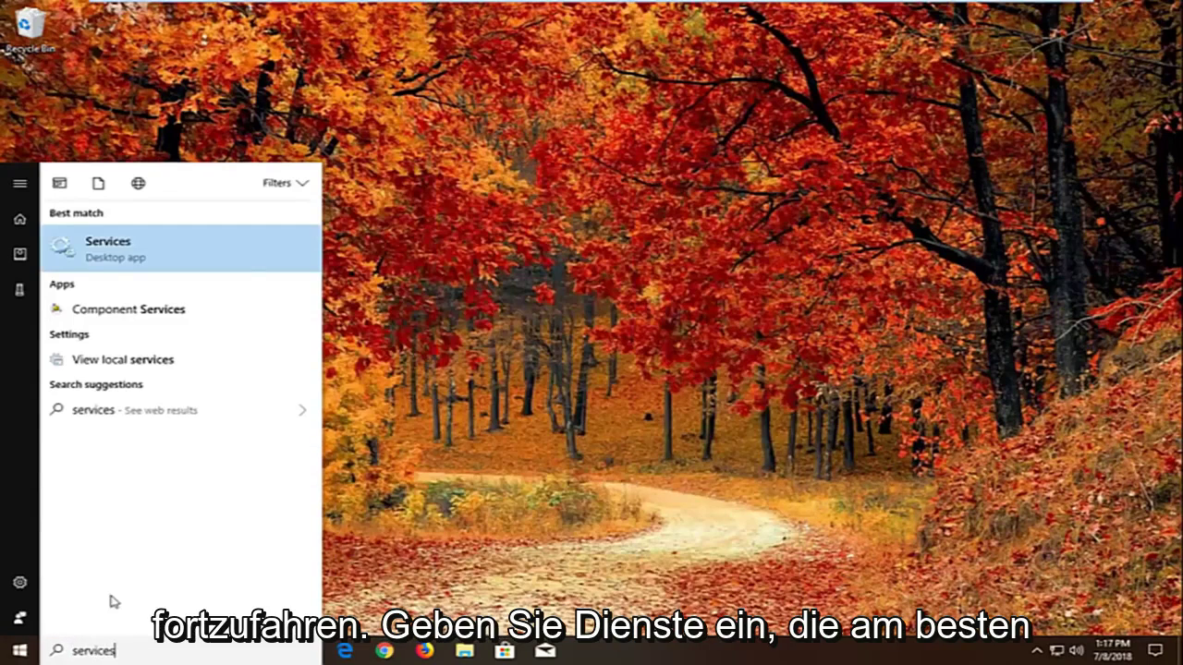
left_click(111, 258)
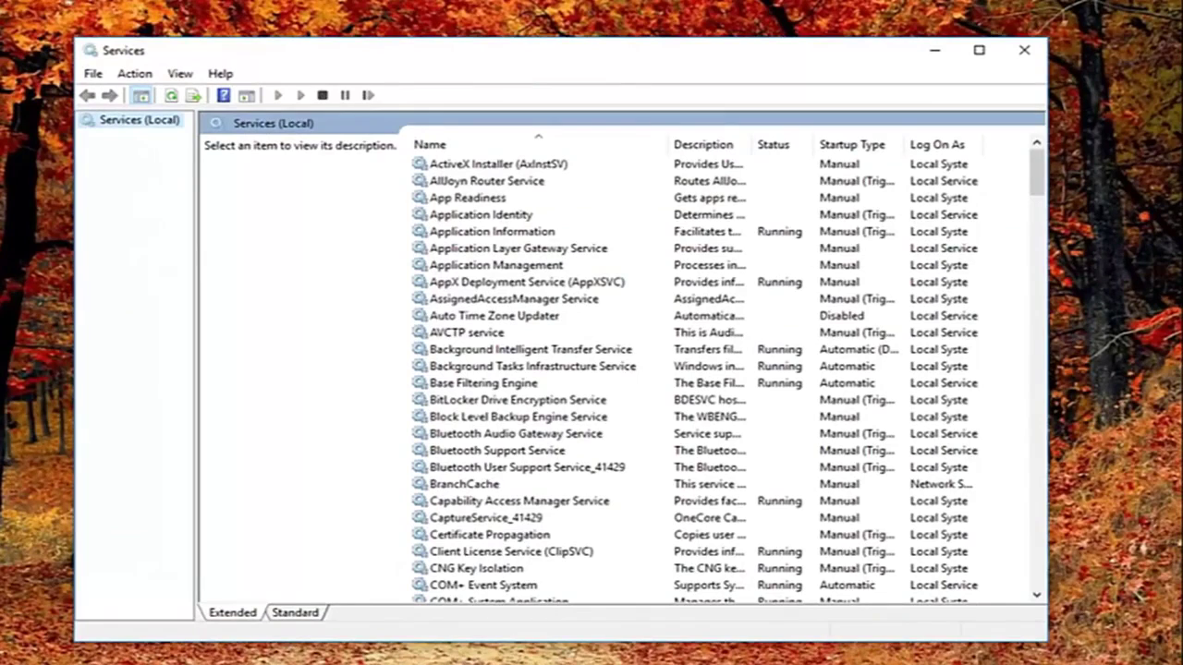
- Scroll the service list and select Function Discovery Resource Publication
left_click(534, 383)
scroll(526, 401, "down", 10)
scroll(489, 448, "down", 6)
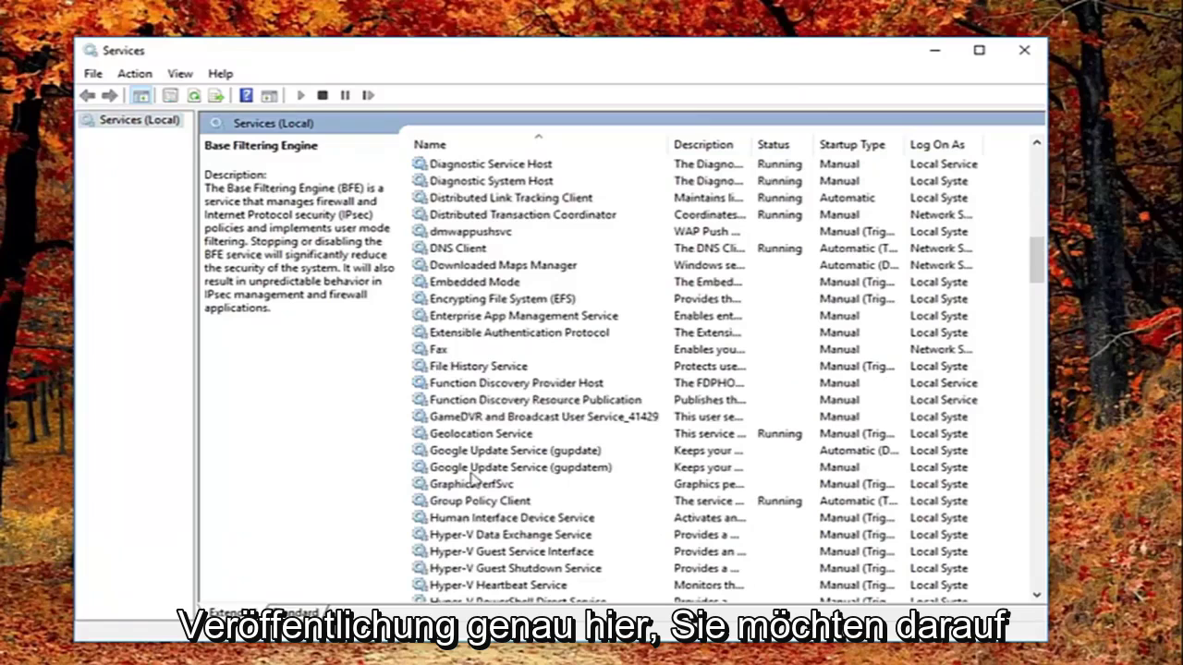
left_click(457, 401)
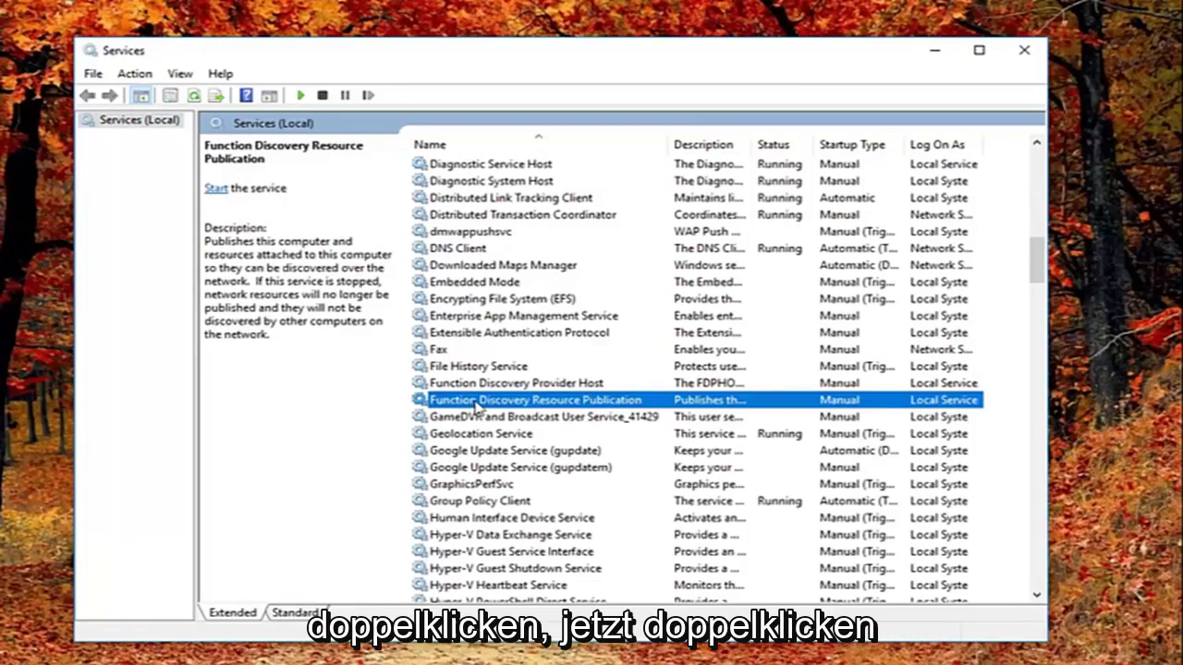
- Set Function Discovery Resource Publication's startup type to Automatic (Delayed Start), then apply and confirm
double_click(476, 405)
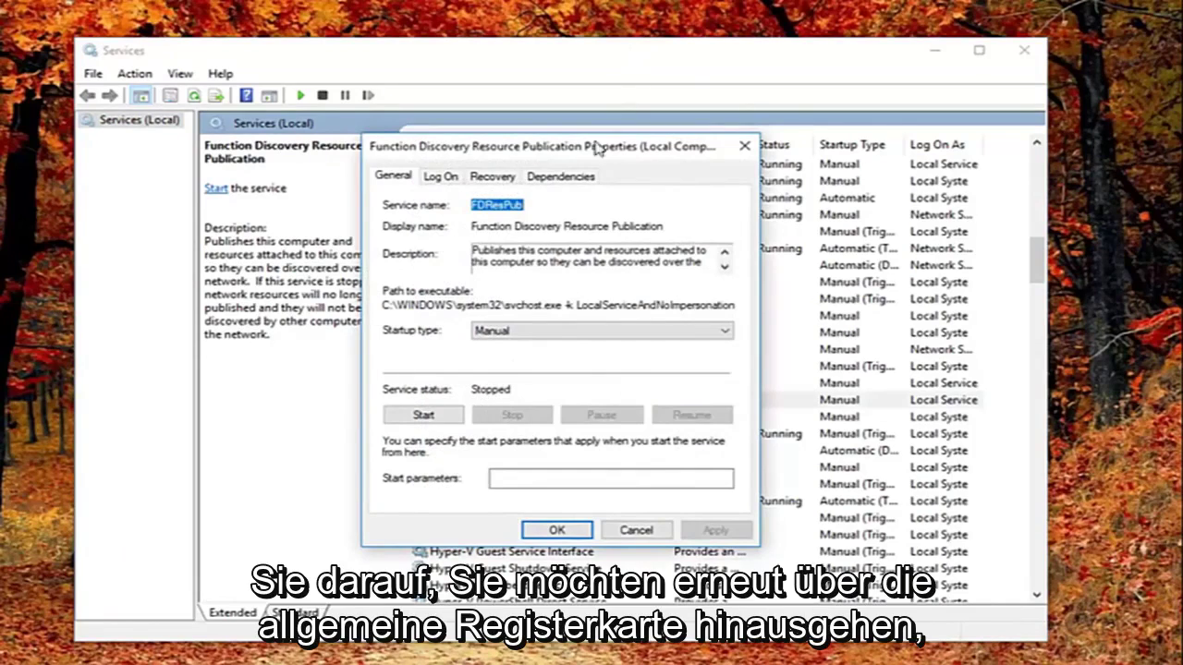
left_click_drag(559, 157, 688, 144)
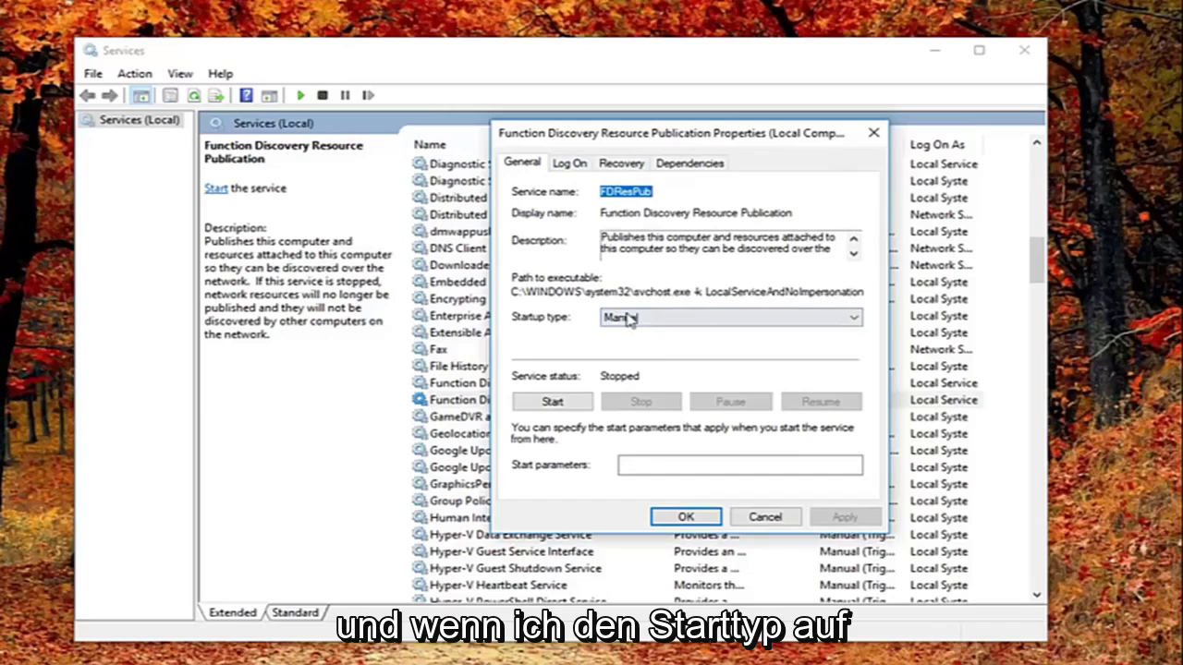
left_click(663, 319)
left_click(658, 335)
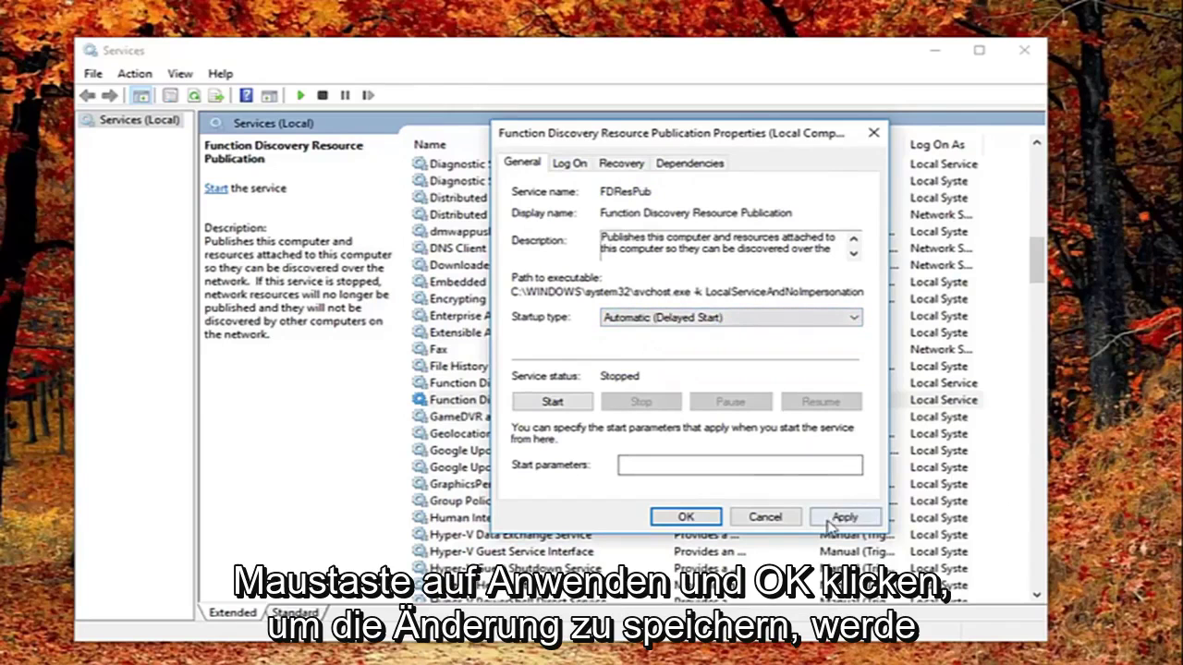
left_click(843, 517)
left_click(691, 518)
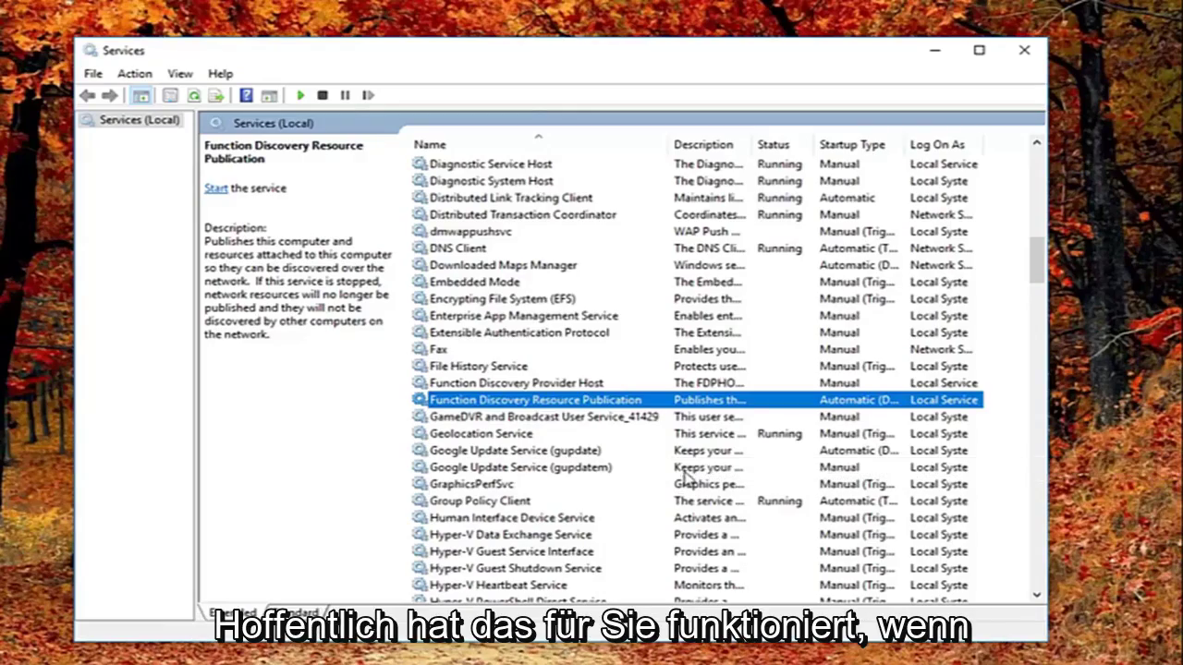
- Close Services and open Windows Update settings from a Start search for 'windows update'
left_click(1024, 50)
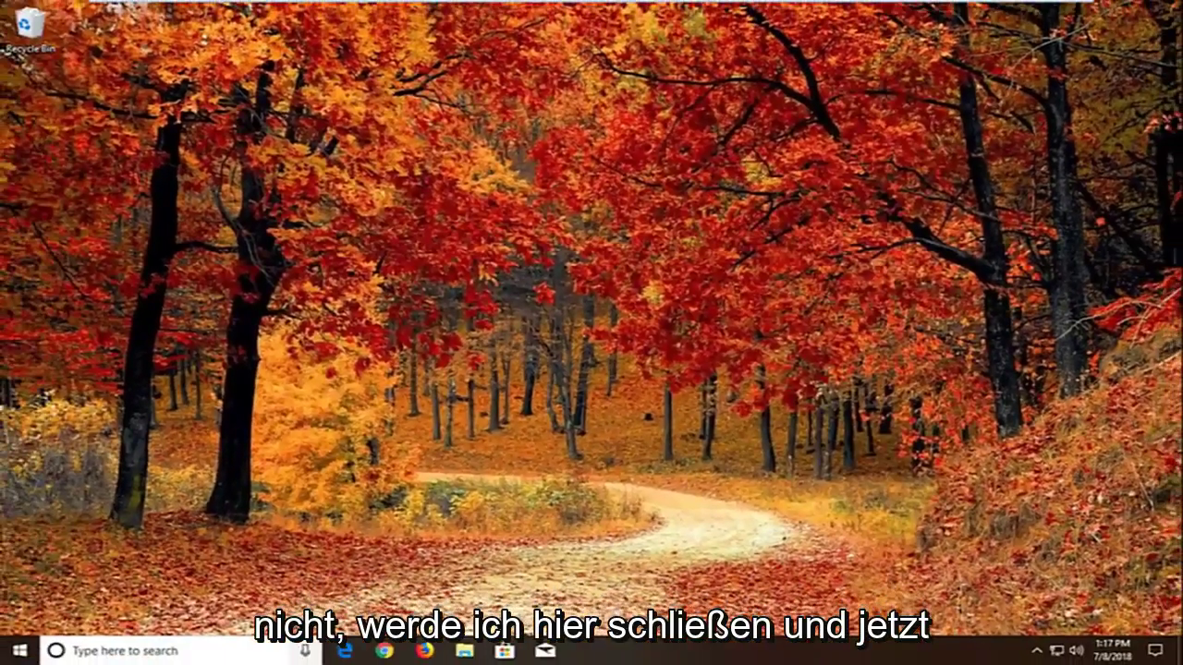
left_click(18, 650)
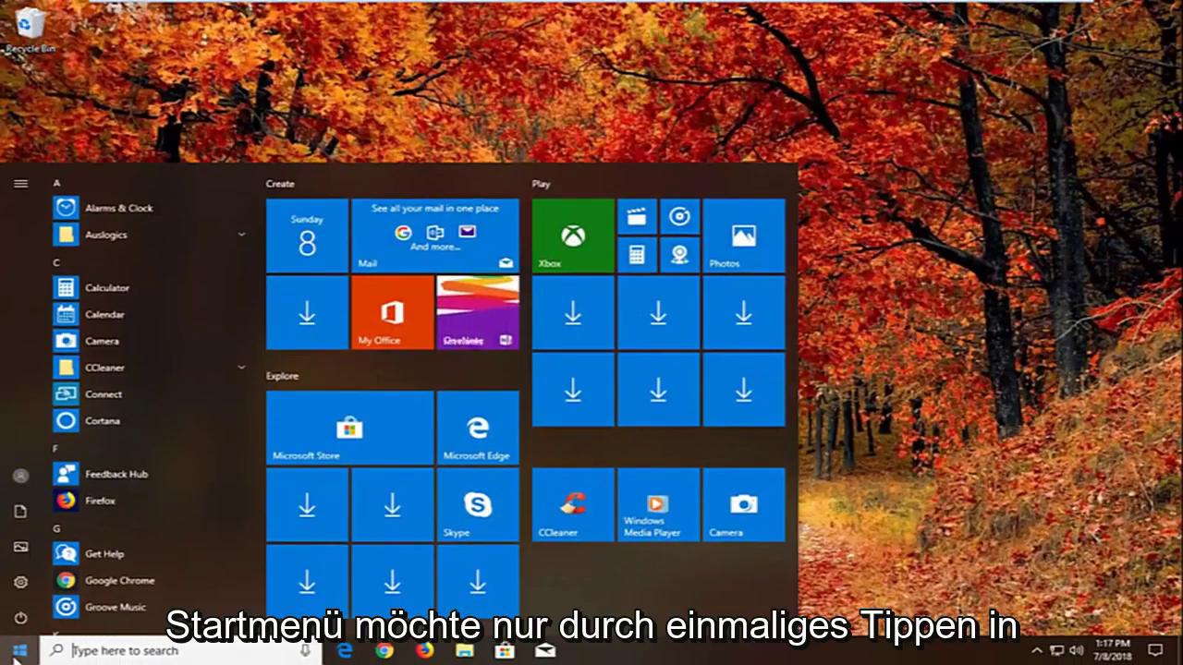
type("windows update")
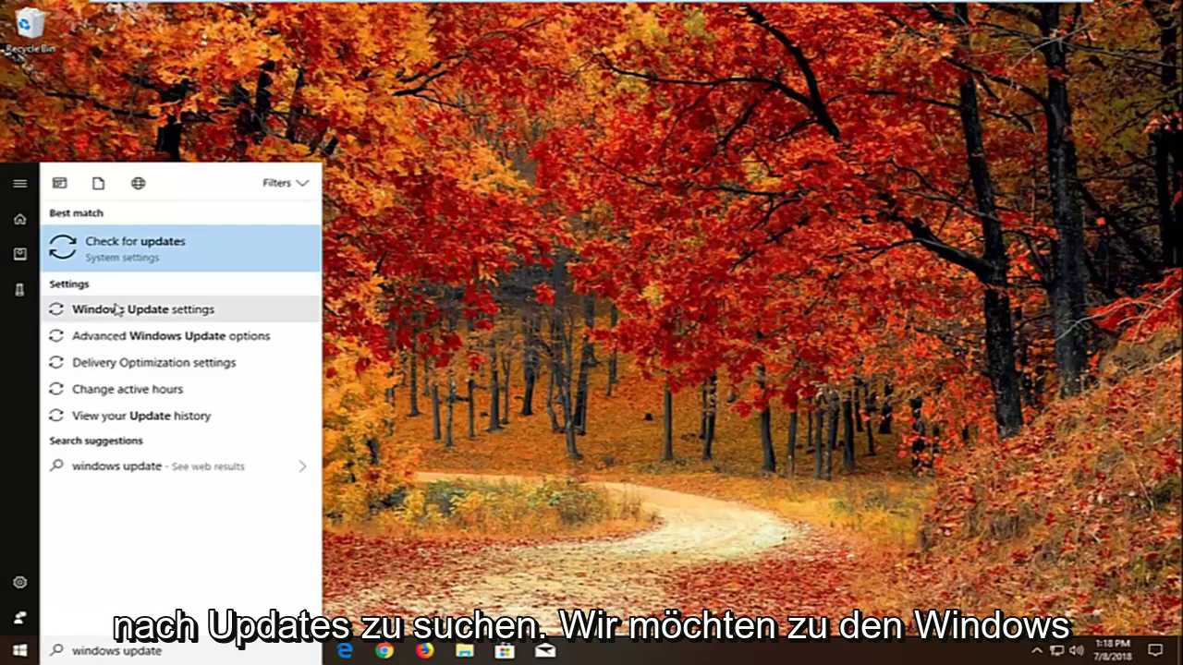
left_click(155, 311)
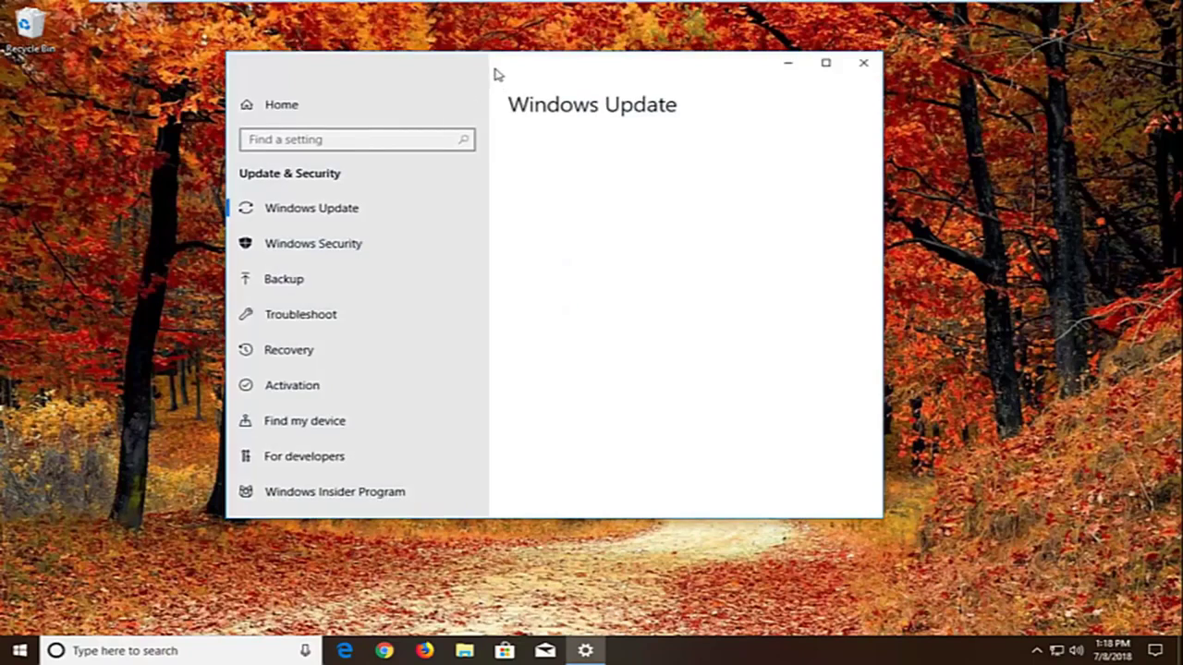
left_click_drag(489, 72, 586, 89)
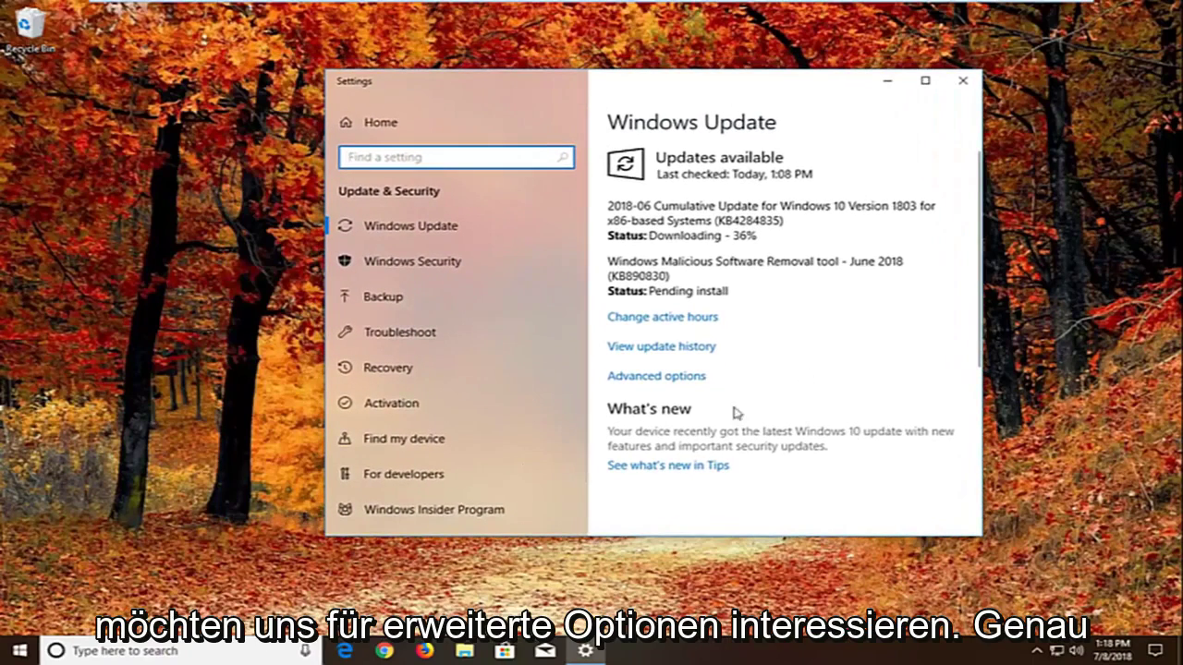
- Under Advanced options, set Delivery Optimization's 'Allow downloads from other PCs' to Off and close Settings
left_click(659, 379)
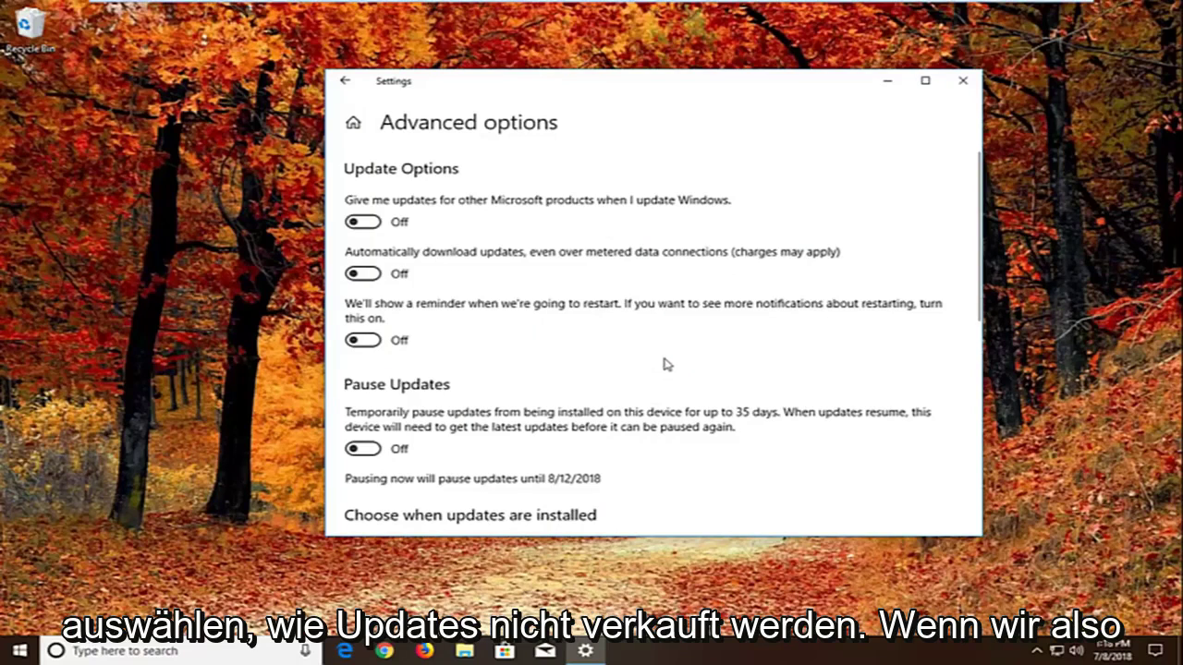
scroll(669, 367, "down", 4)
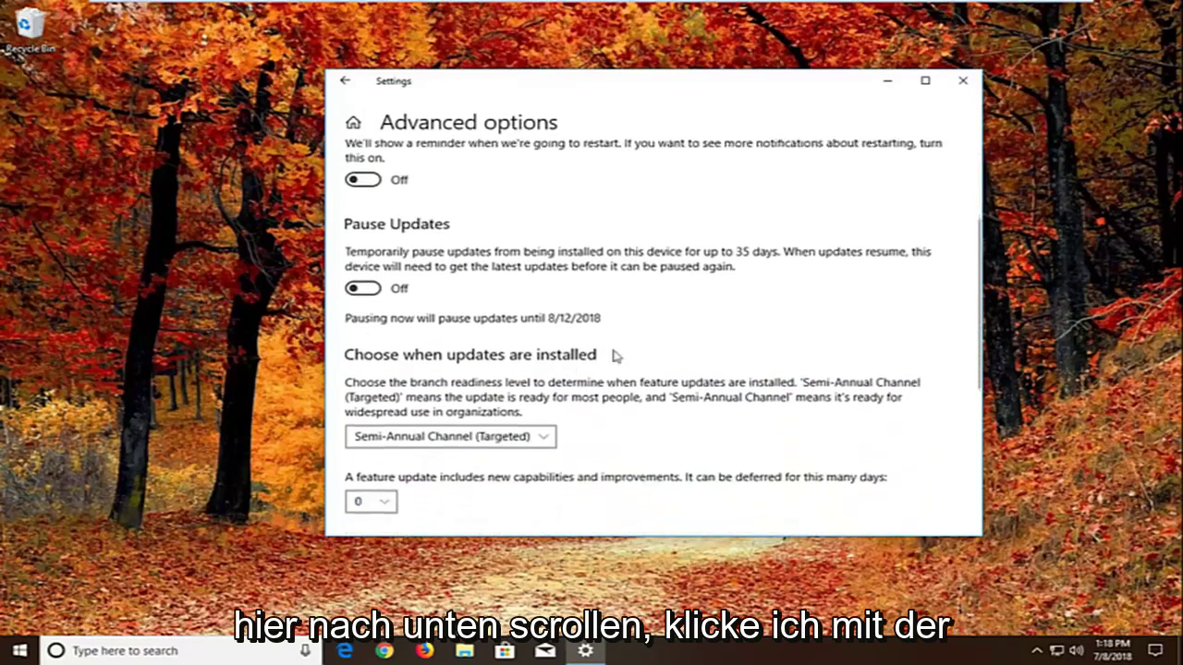
scroll(539, 358, "up", 1)
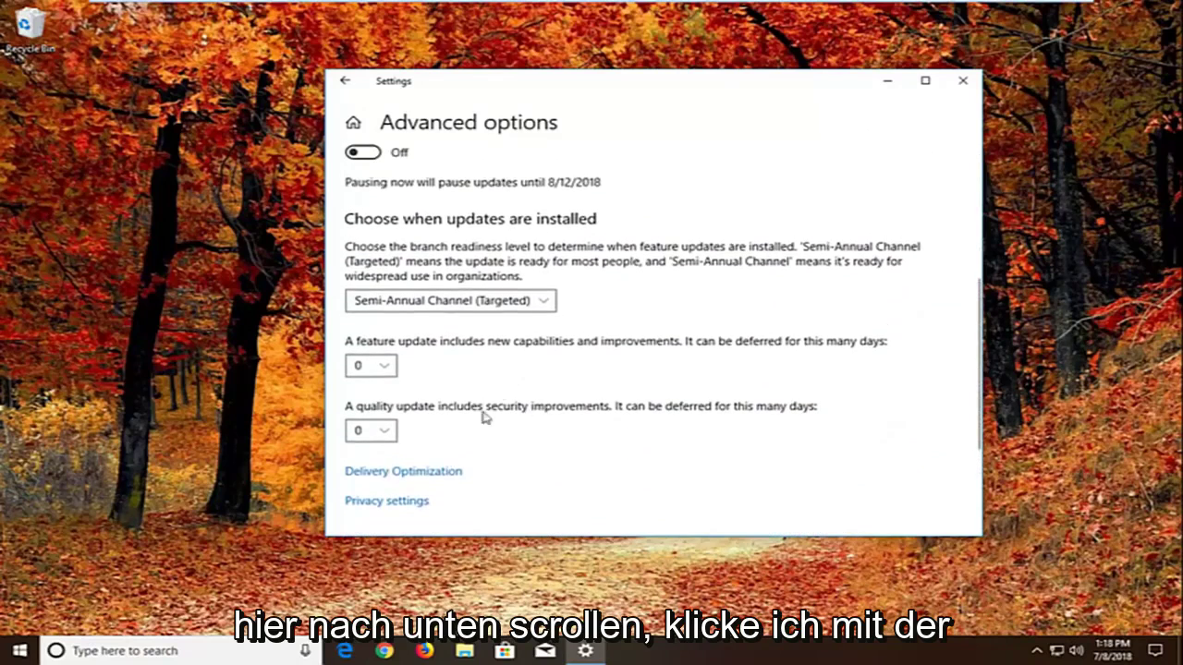
left_click(397, 473)
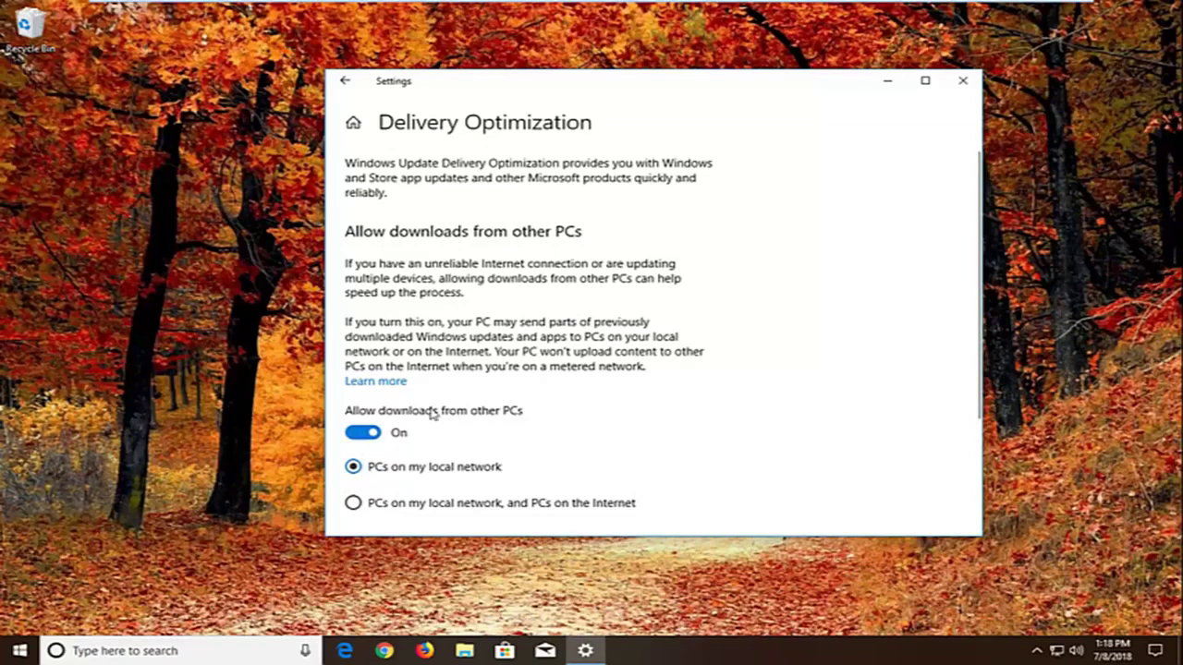
left_click(366, 436)
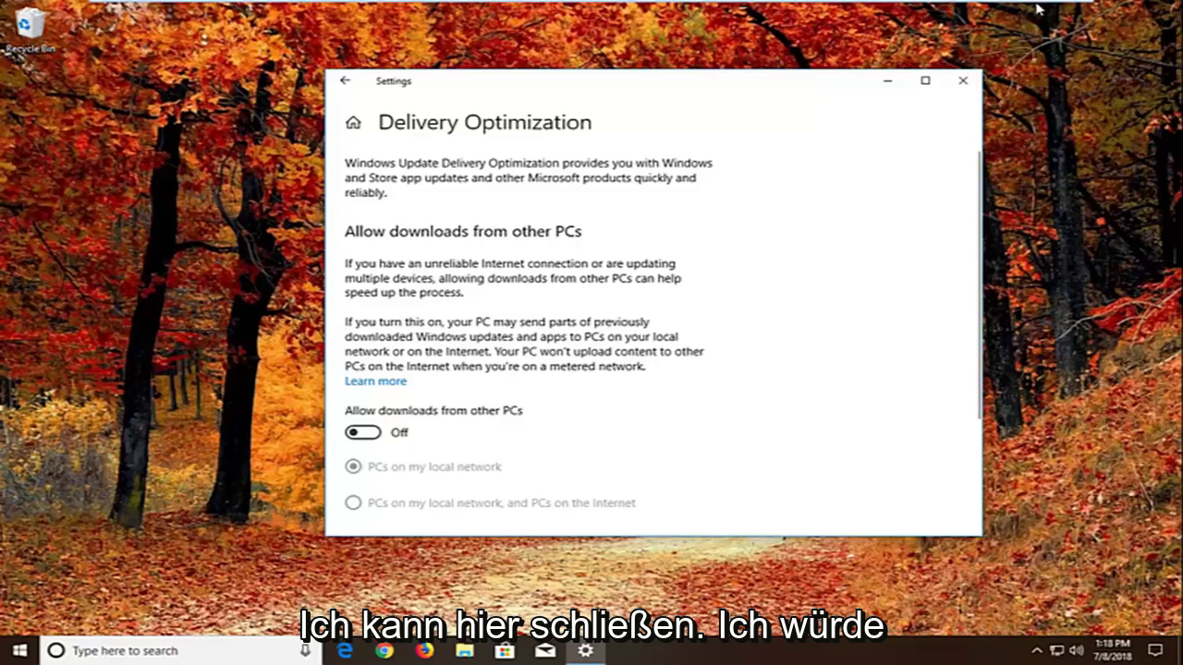
left_click(962, 80)
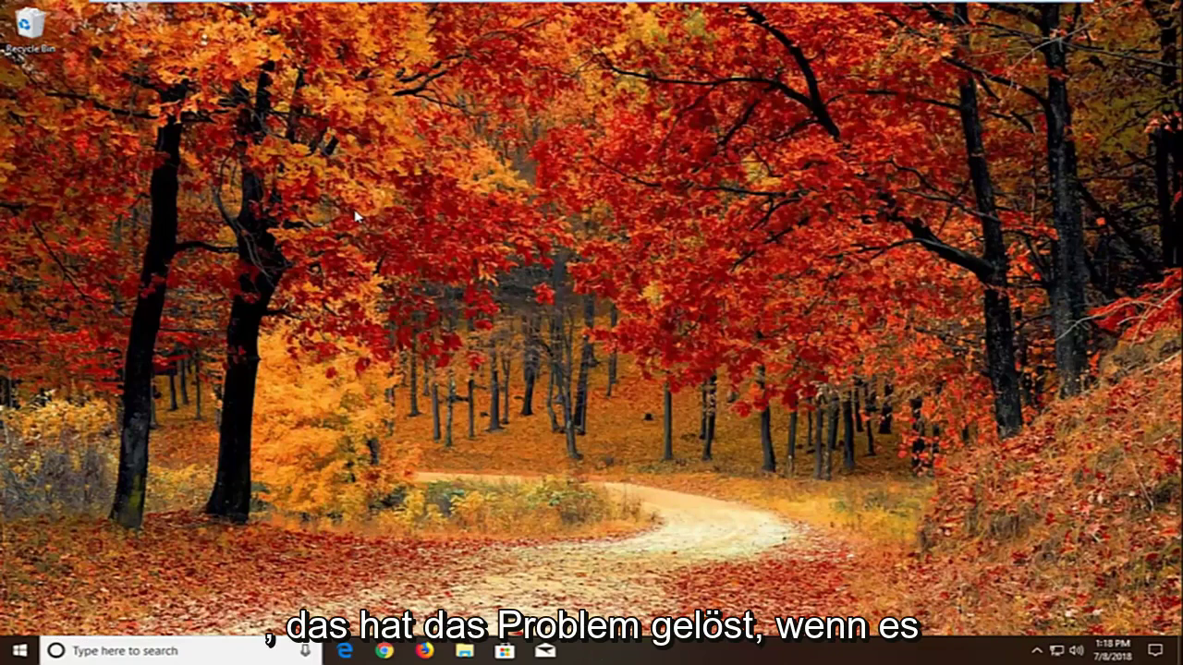
- Open the Troubleshoot settings page from a Start search for 'troubleshoot'
left_click(24, 650)
type("teroub")
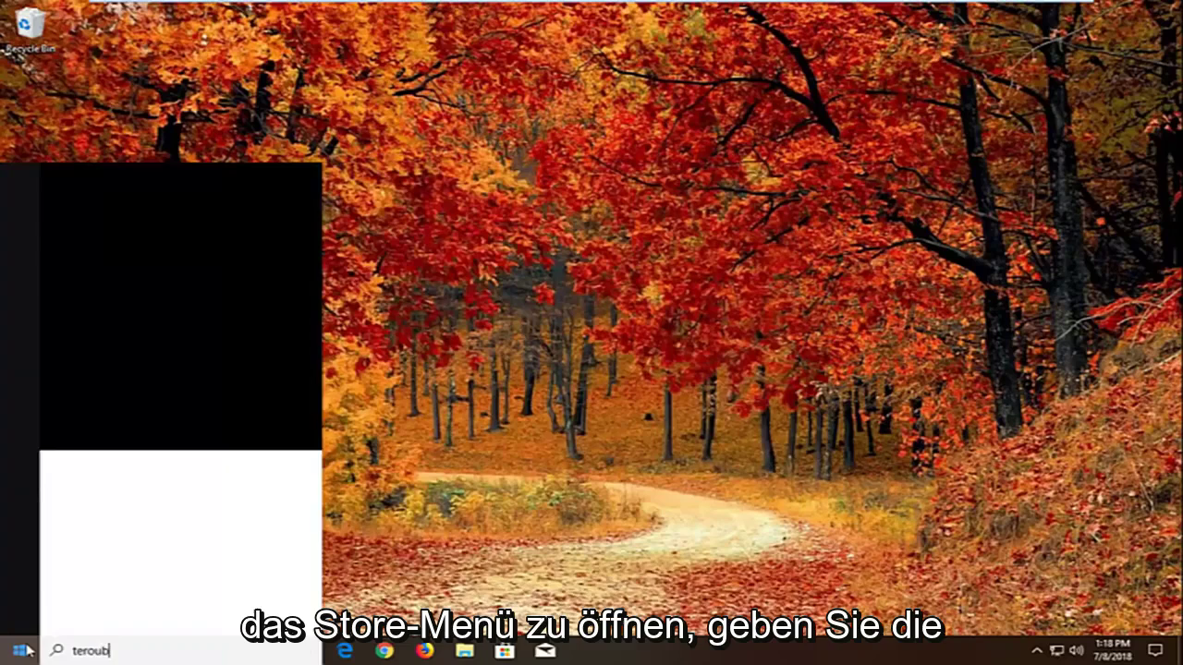
key("BackSpace")
type("roubleshoot")
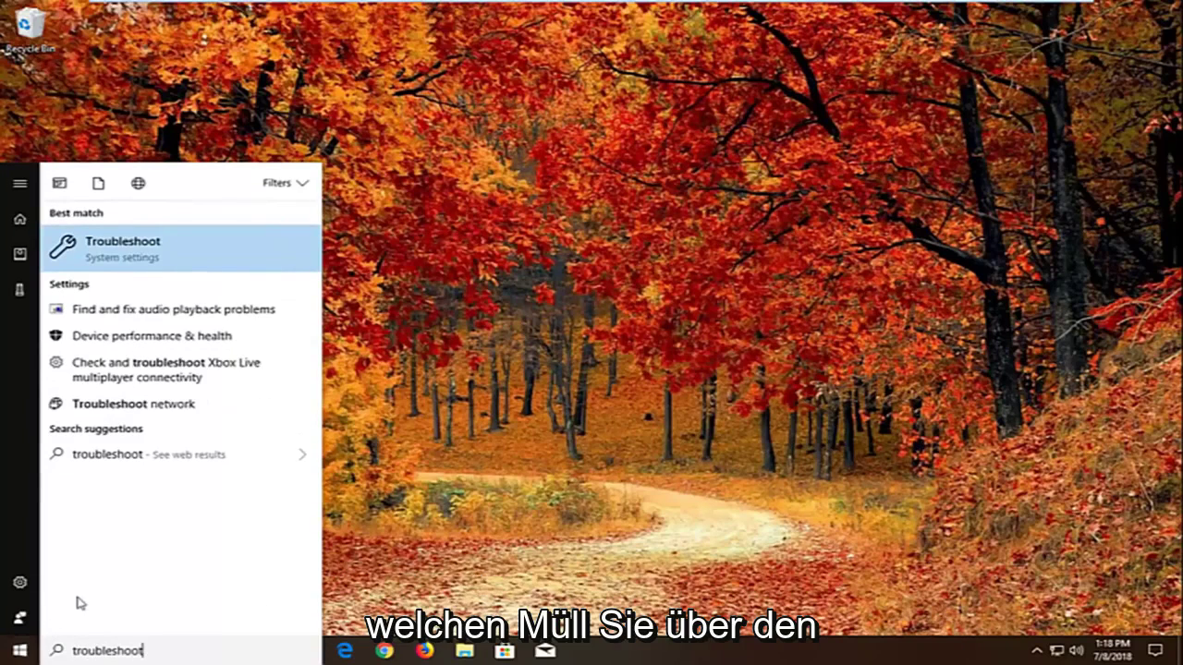
left_click(141, 249)
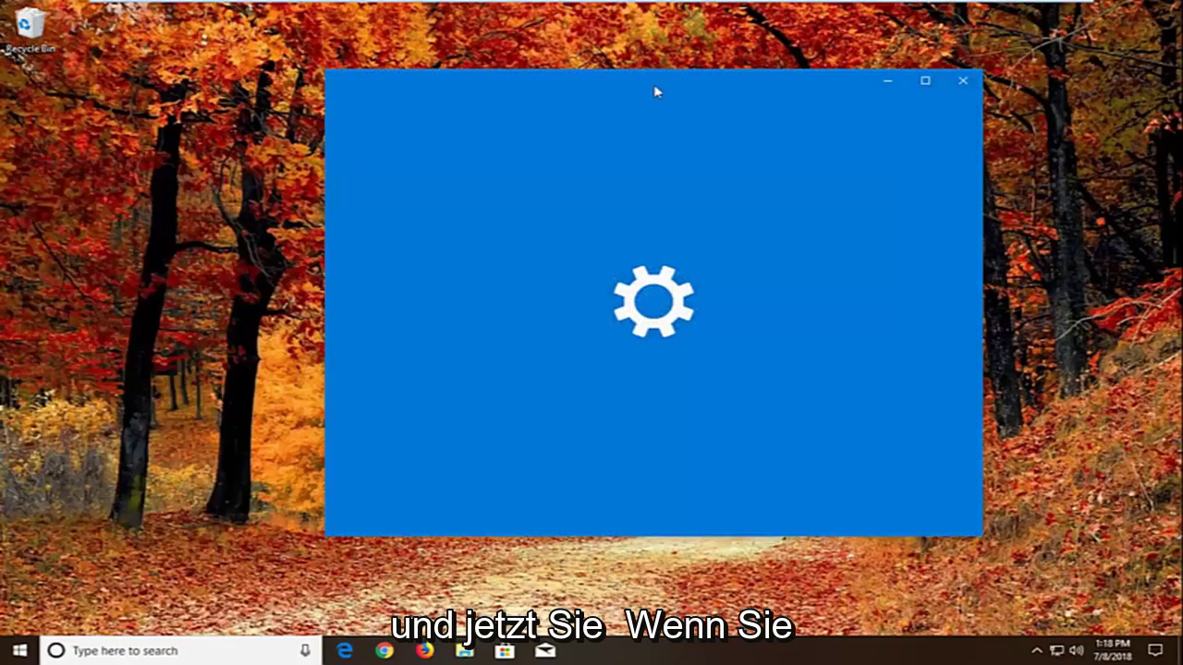
left_click_drag(654, 91, 653, 106)
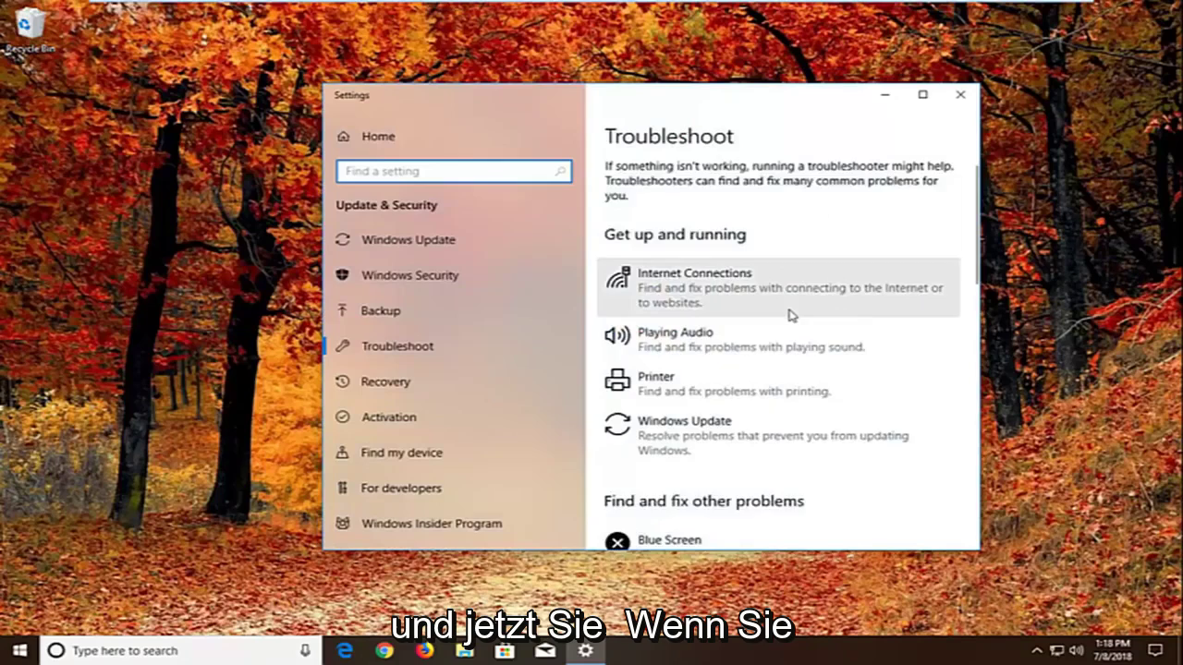
- Scroll to the end of the list and expand the Windows Store Apps troubleshooter
scroll(786, 315, "down", 3)
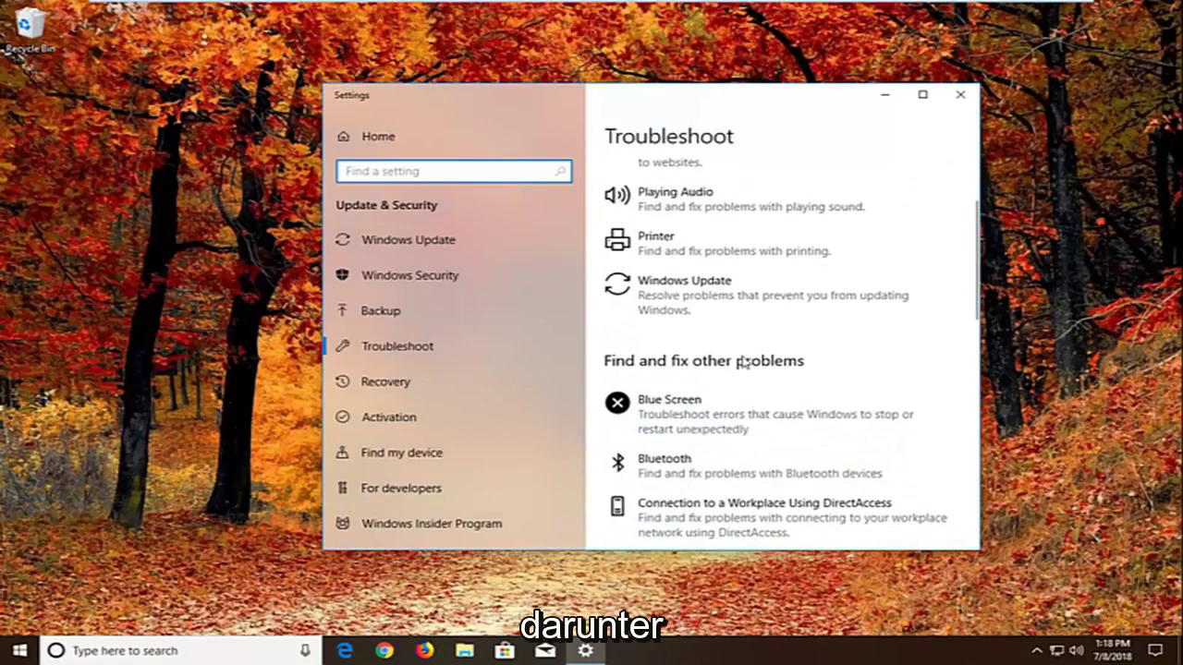
scroll(774, 320, "down", 9)
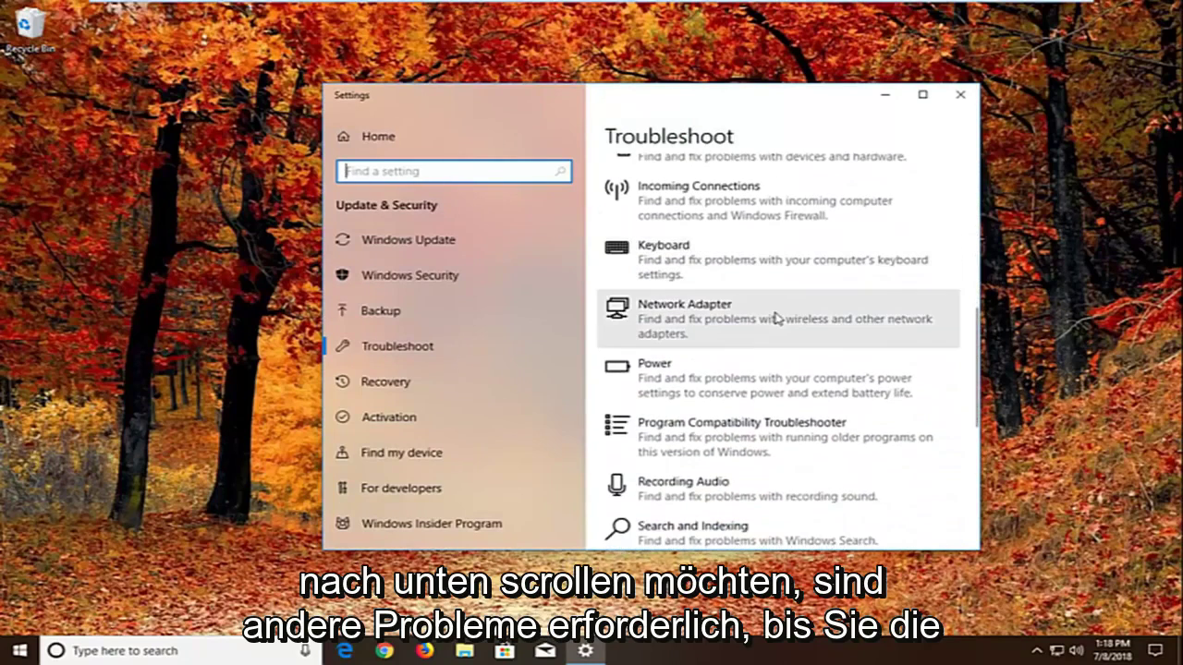
scroll(774, 319, "down", 9)
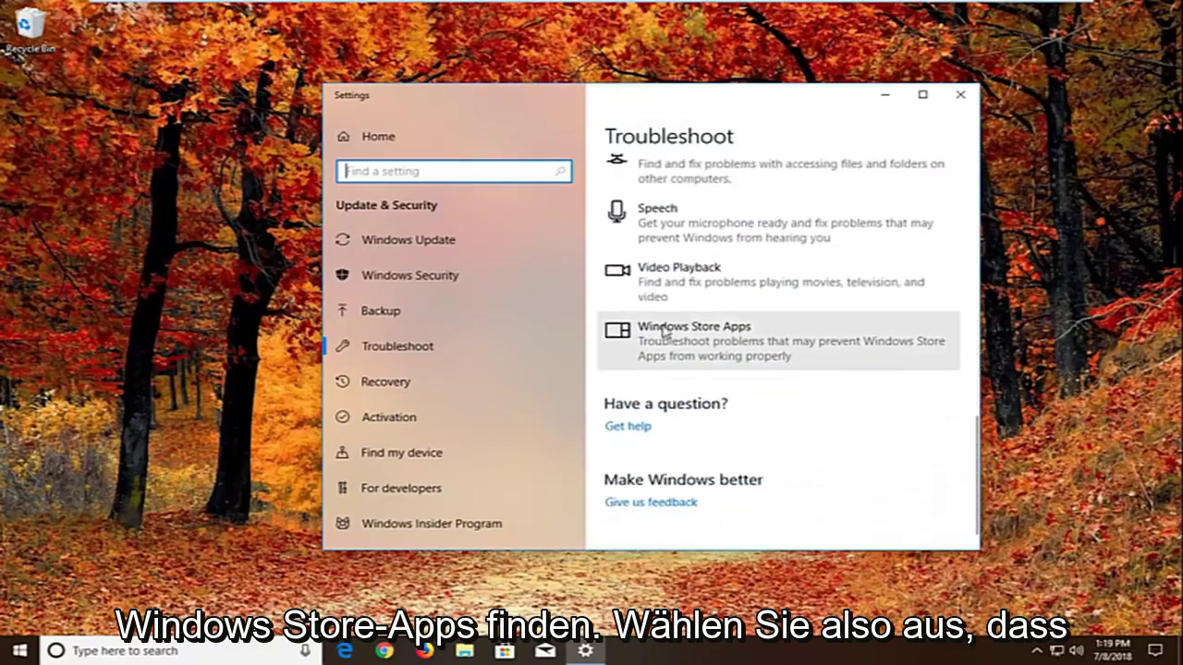
left_click(712, 342)
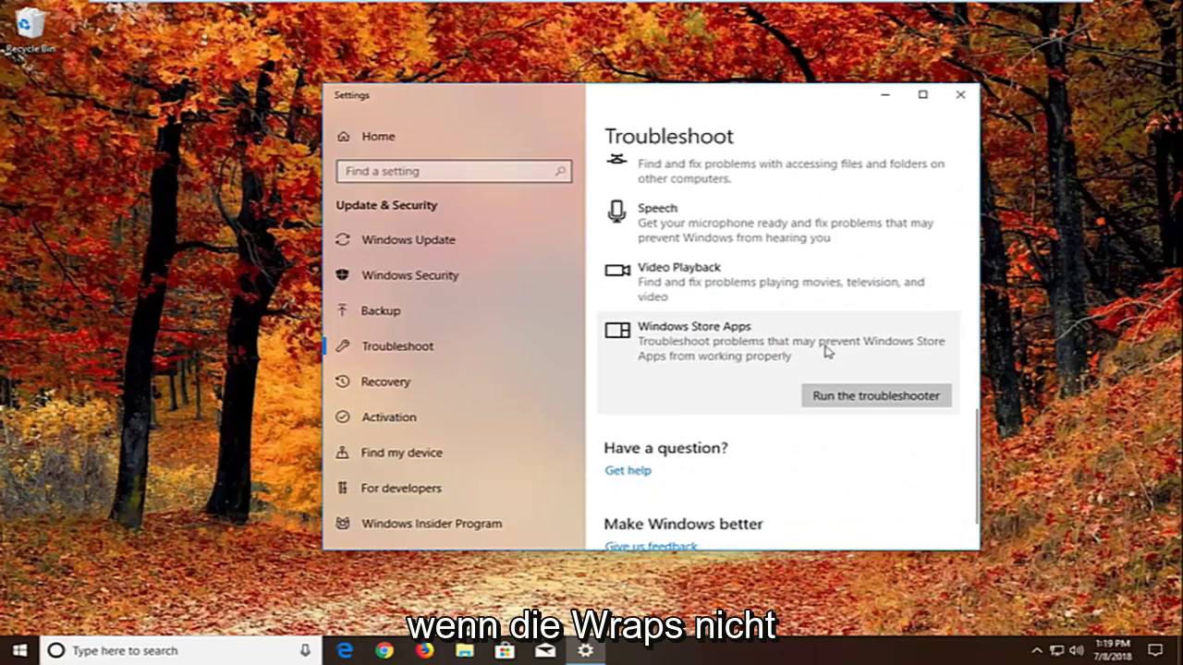
- Run the Windows Store Apps troubleshooter and let it detect problems
left_click(836, 399)
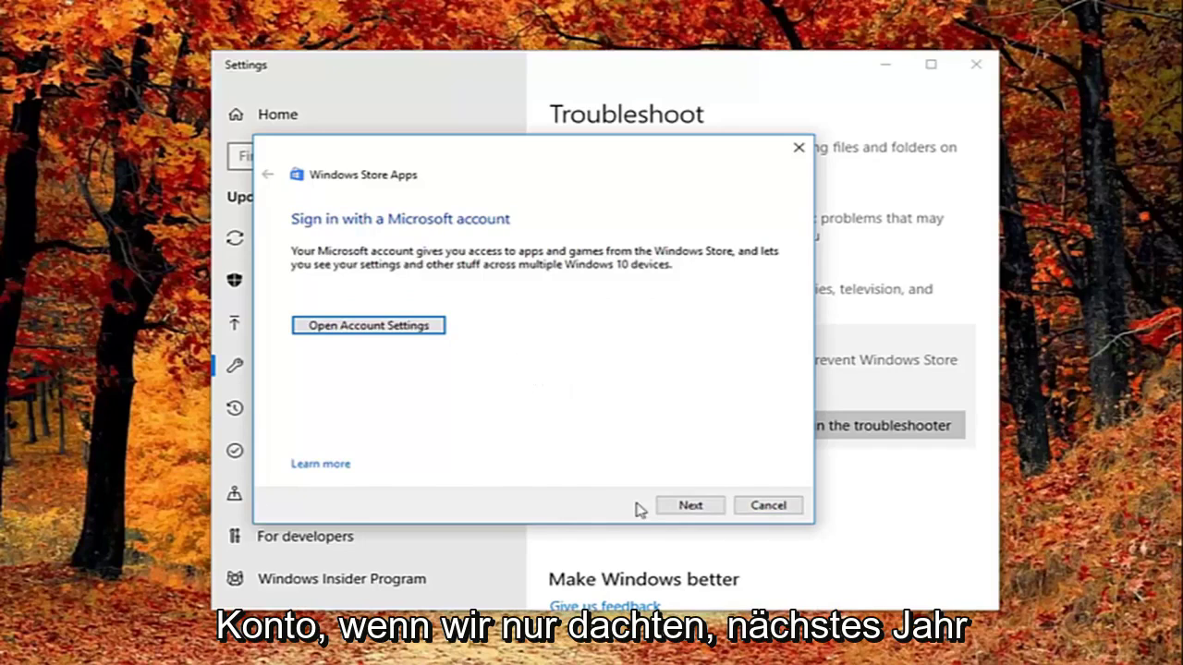
- Skip the Microsoft account sign-in and 'Reset an app' suggestions, then close the finished troubleshooter
left_click(673, 508)
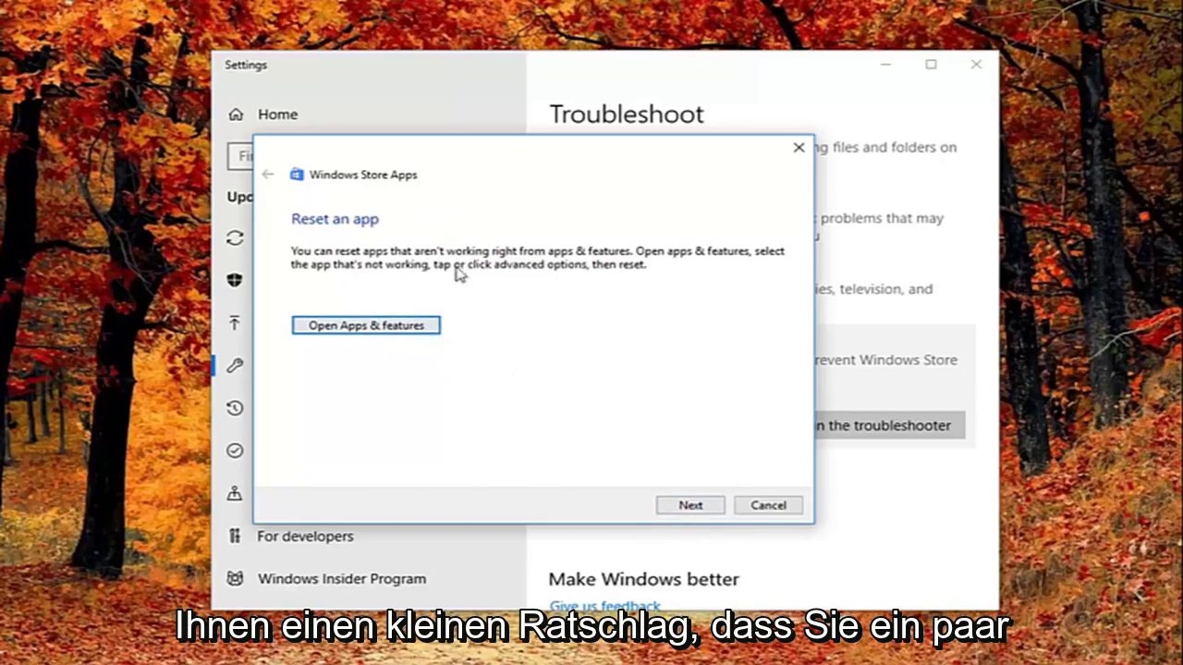
left_click(684, 508)
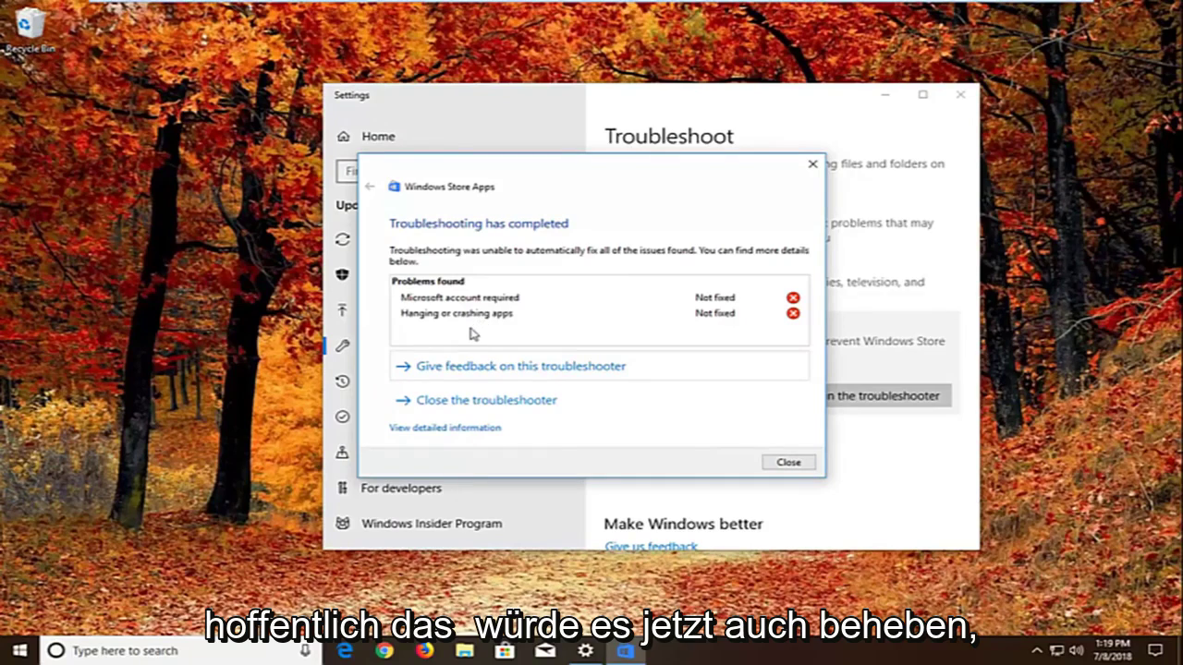
left_click(788, 462)
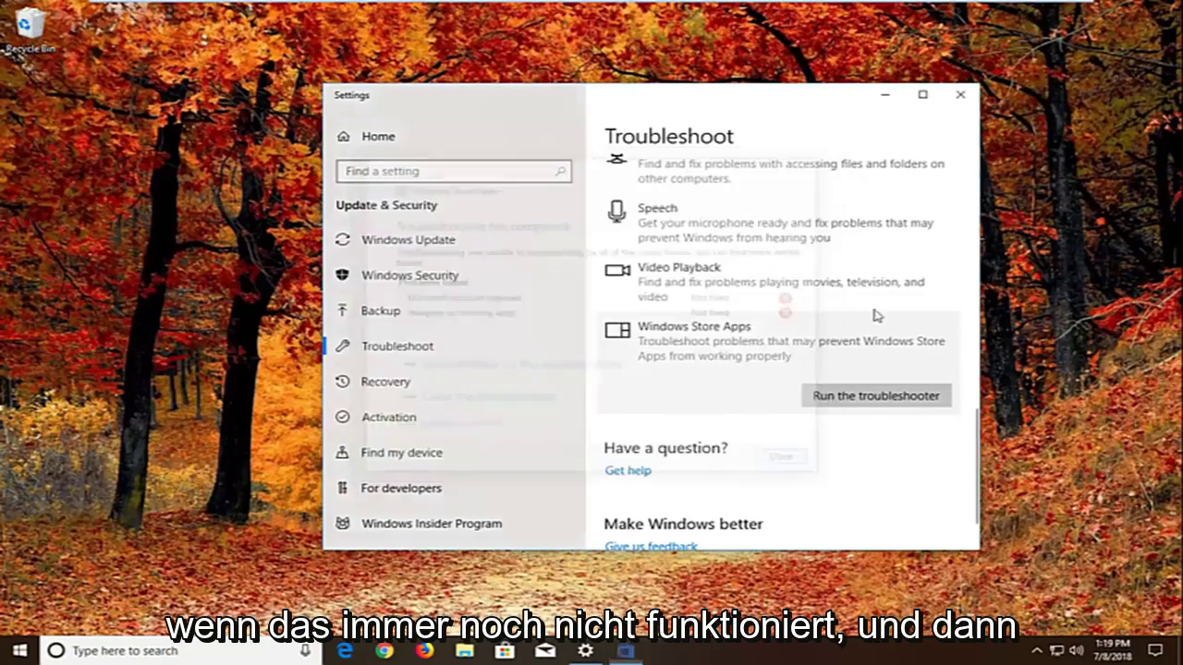
- Close Settings and launch Component Services from a Start search for 'component services'
left_click(961, 94)
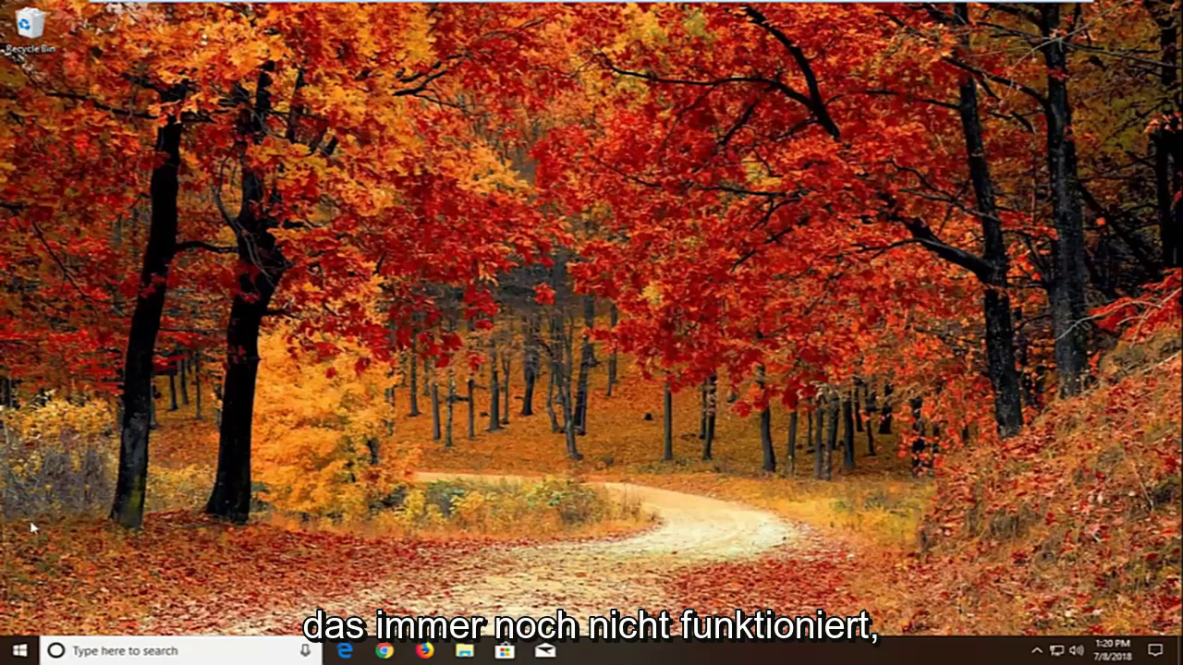
left_click(14, 651)
type("c")
key("BackSpace")
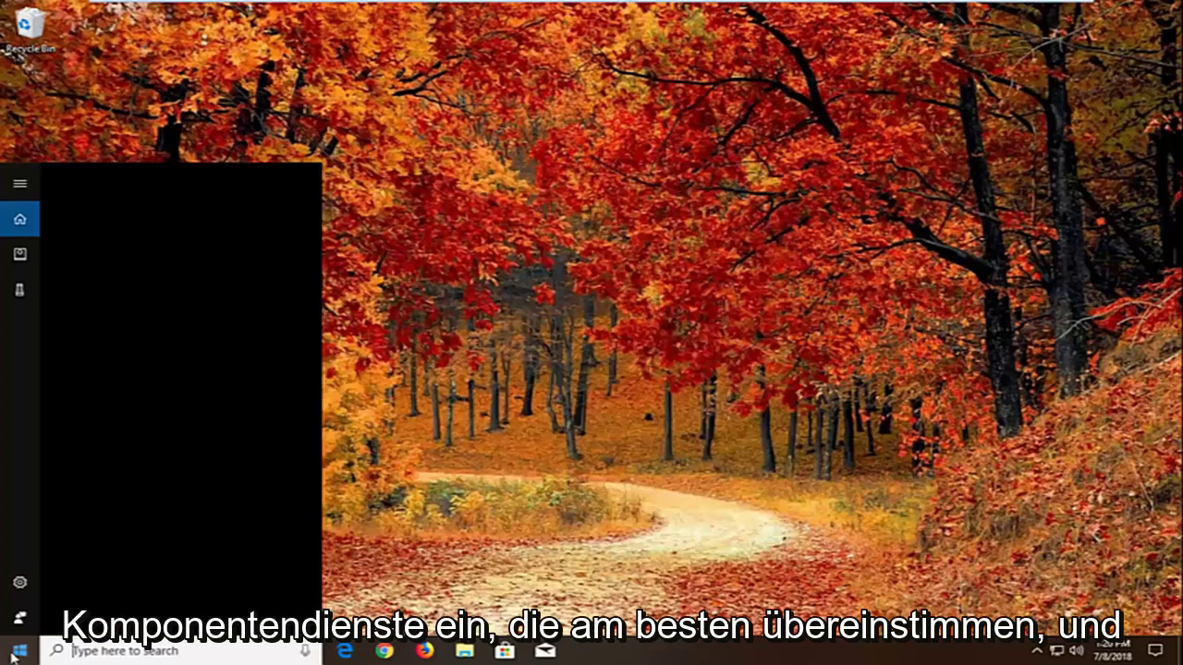
type("component ")
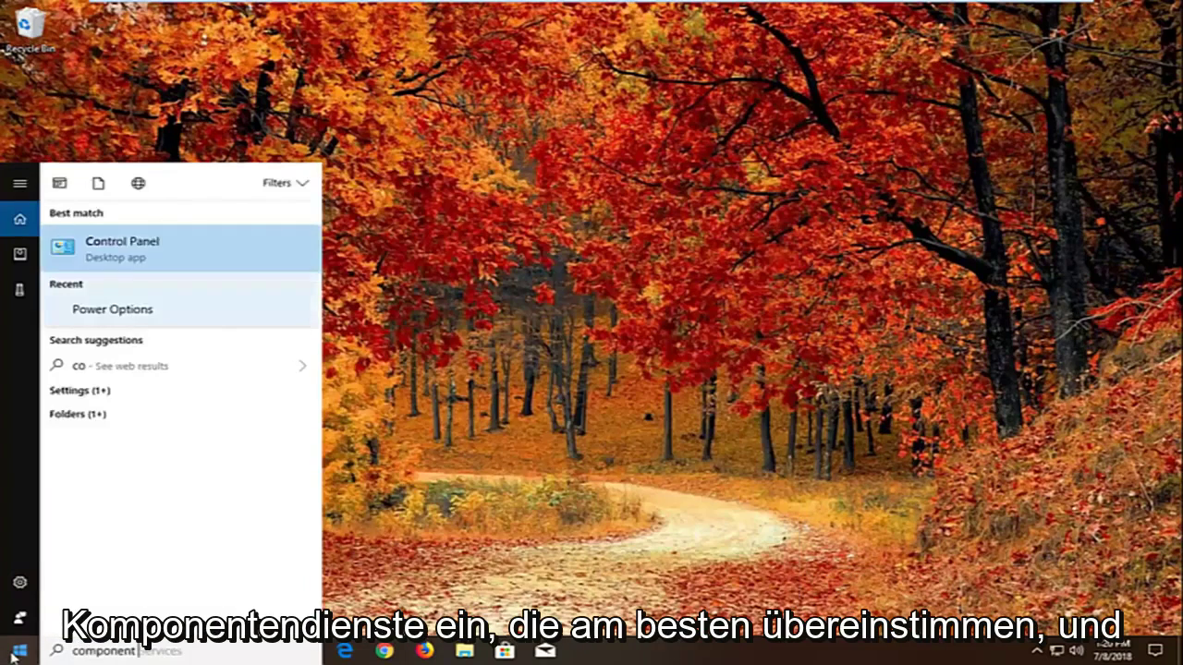
type("services")
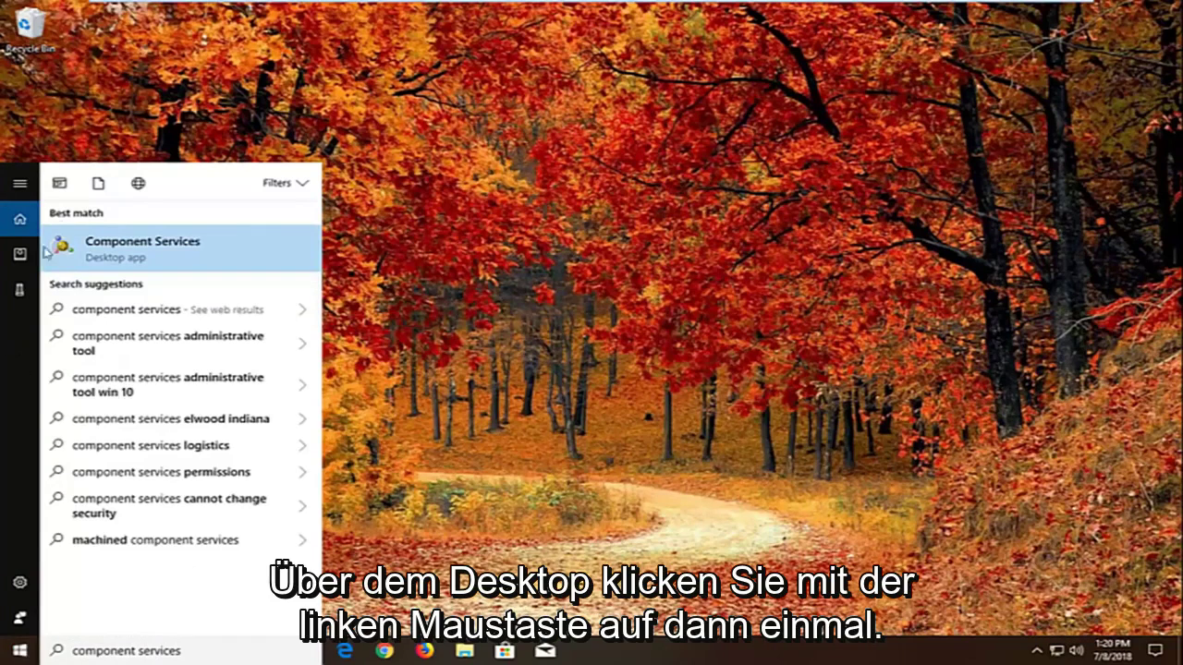
left_click(109, 252)
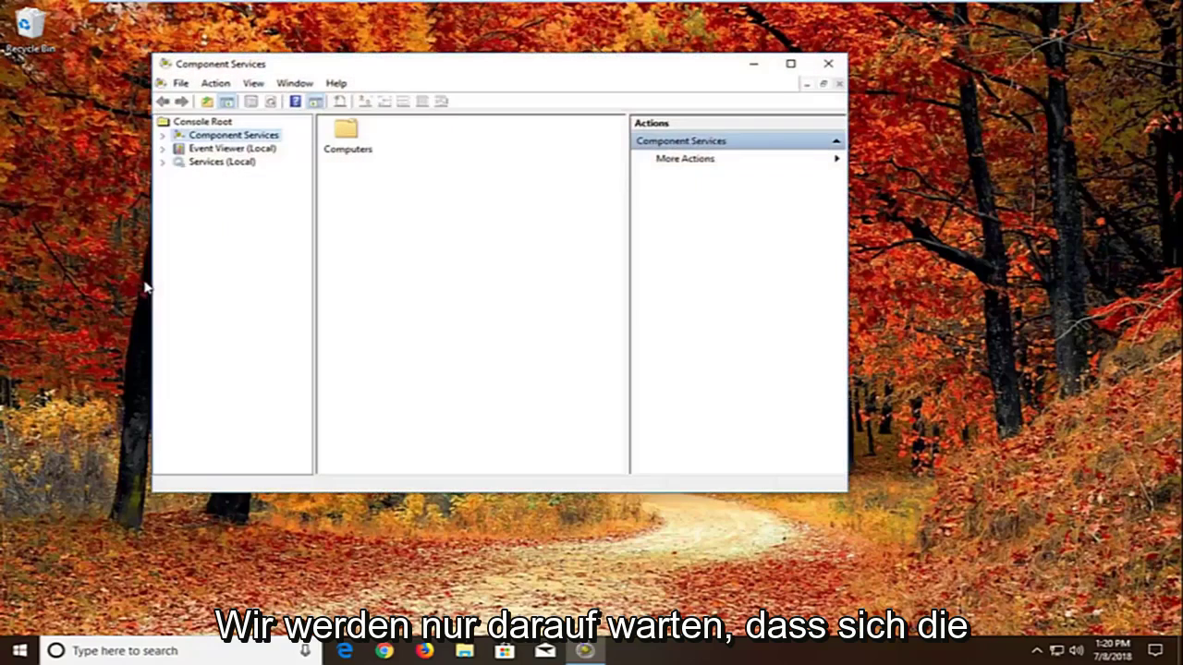
- Expand Component Services > Computers and open the Properties of My Computer
left_click_drag(388, 61, 504, 102)
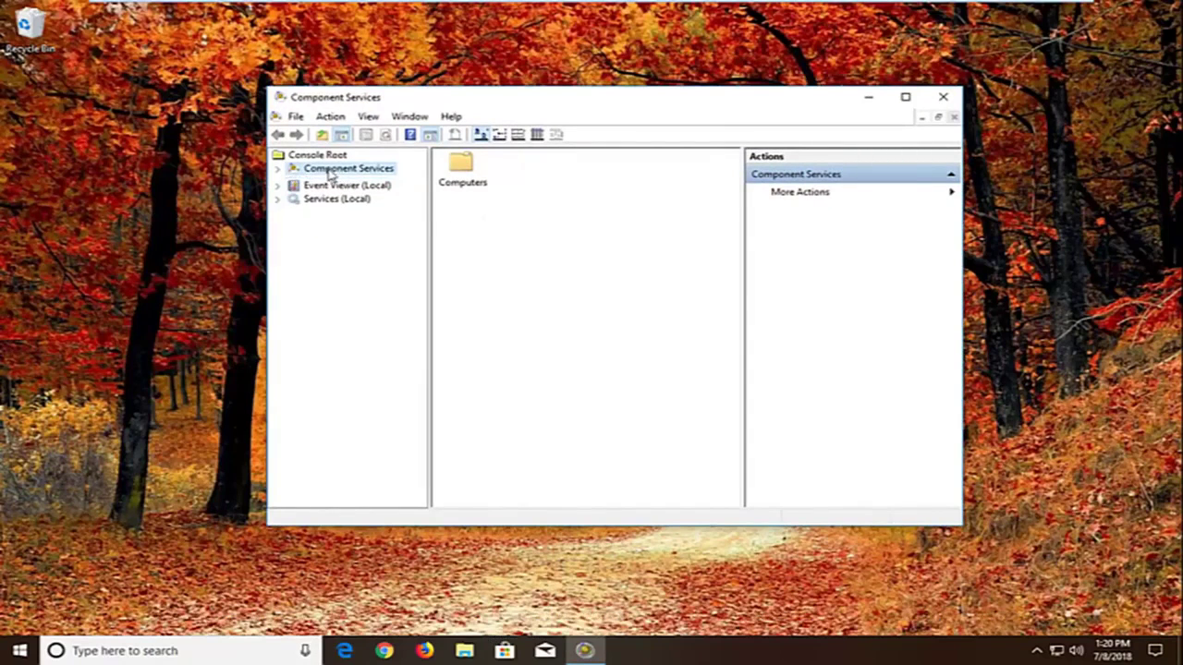
double_click(330, 173)
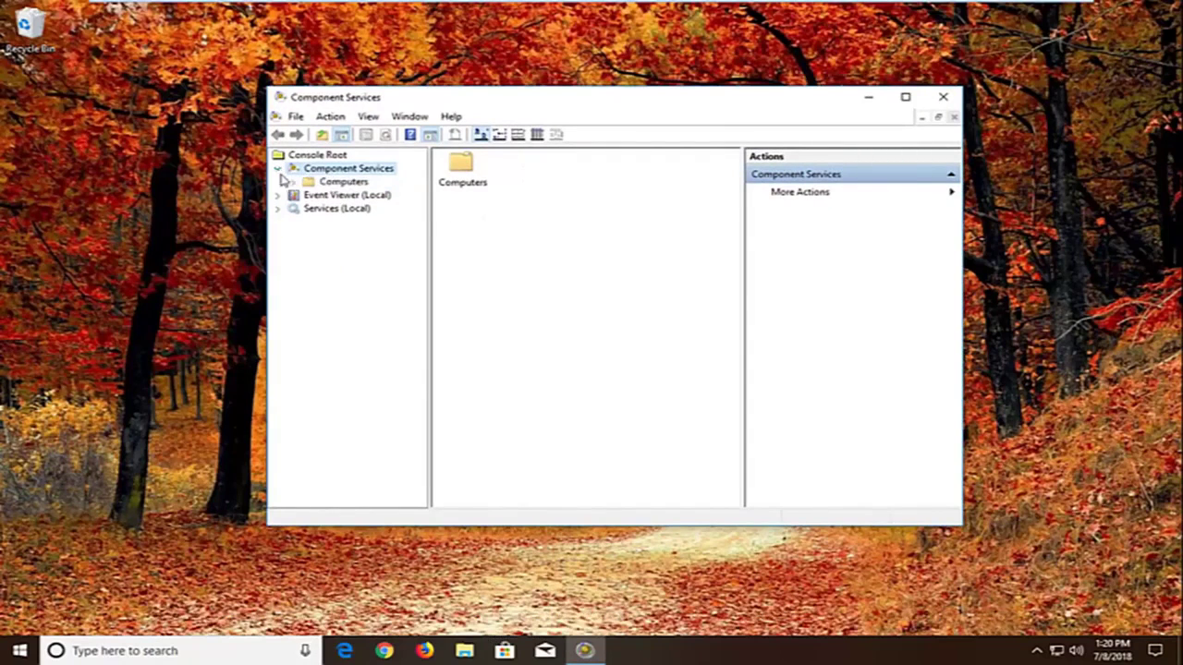
left_click(343, 183)
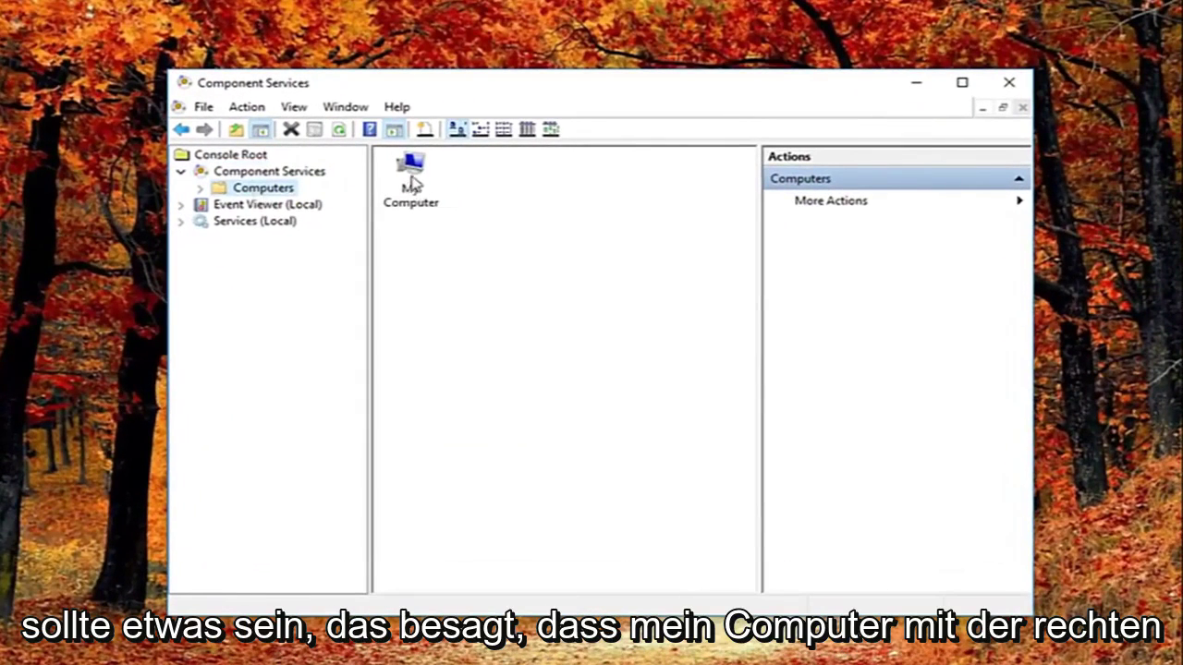
right_click(411, 181)
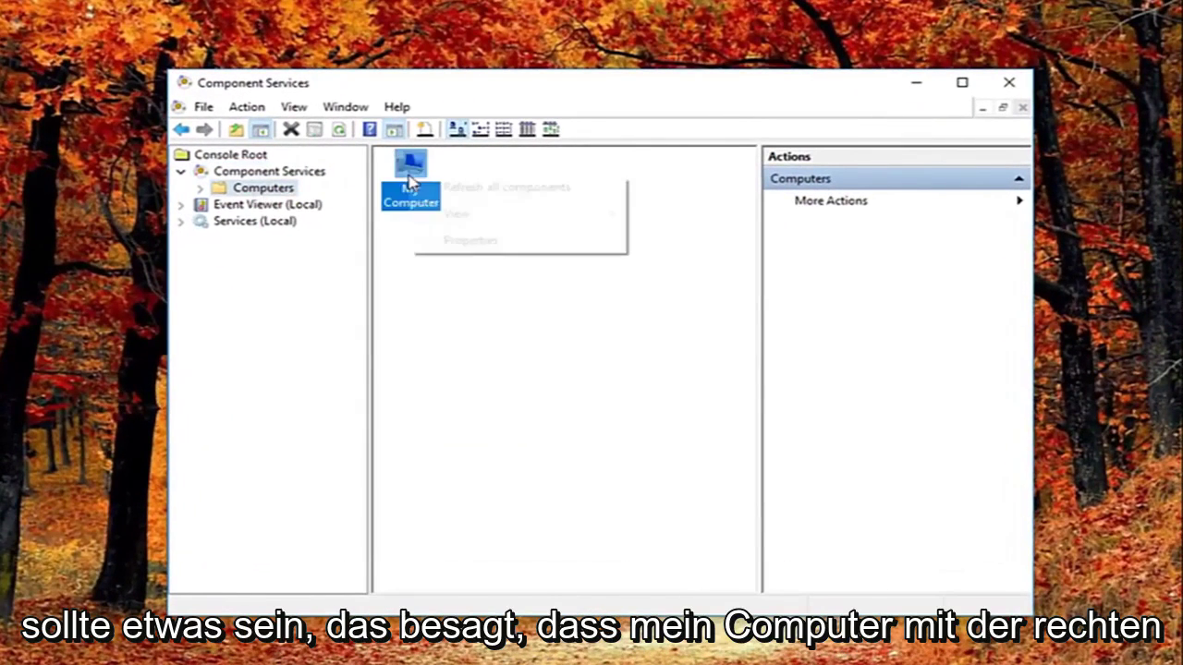
left_click(444, 242)
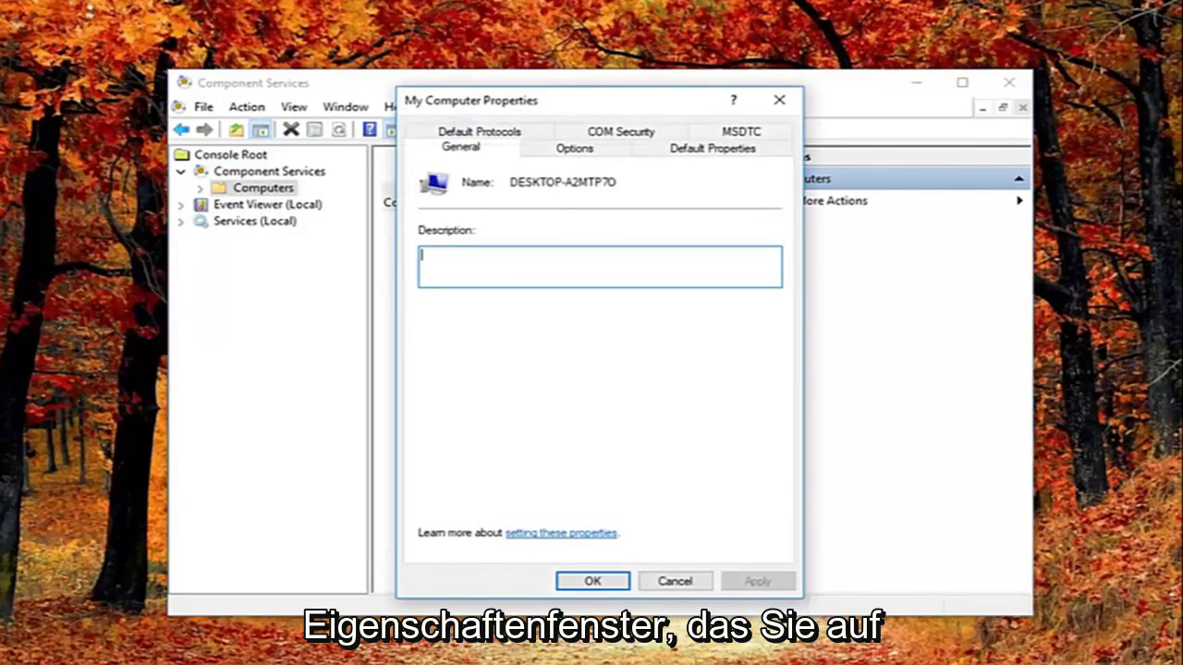
- Switch My Computer Properties to the Default Properties tab showing Distributed COM settings
left_click(699, 159)
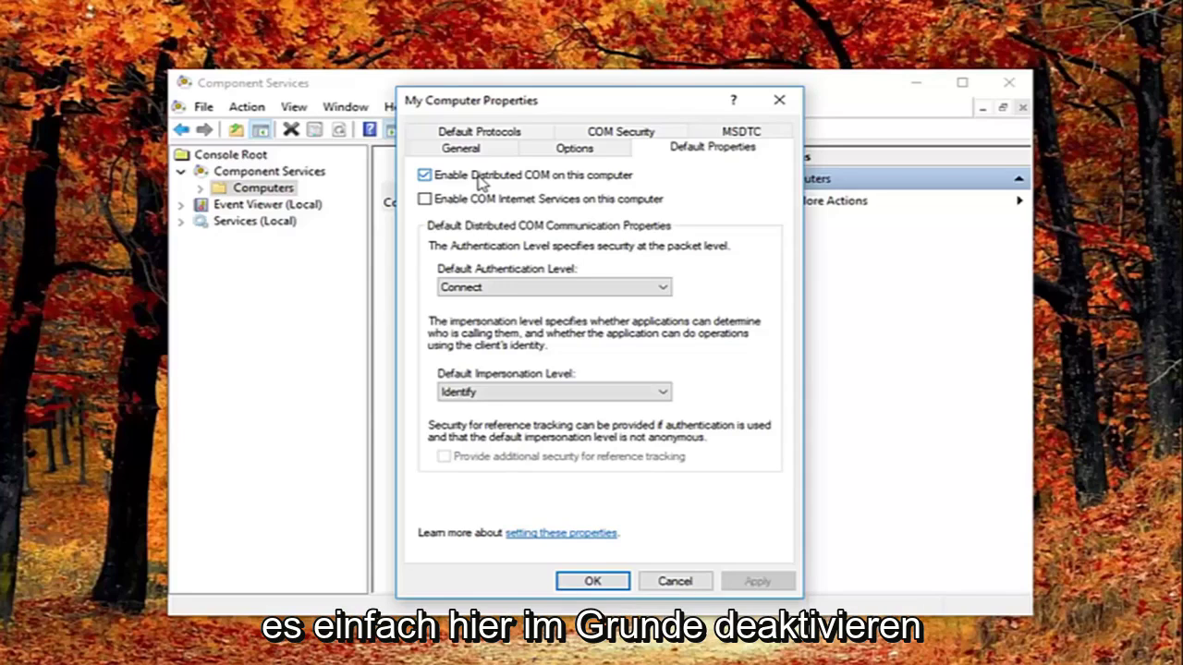
- Uncheck 'Enable Distributed COM on this computer', apply, and confirm the machine-wide DCOM warning
left_click(479, 179)
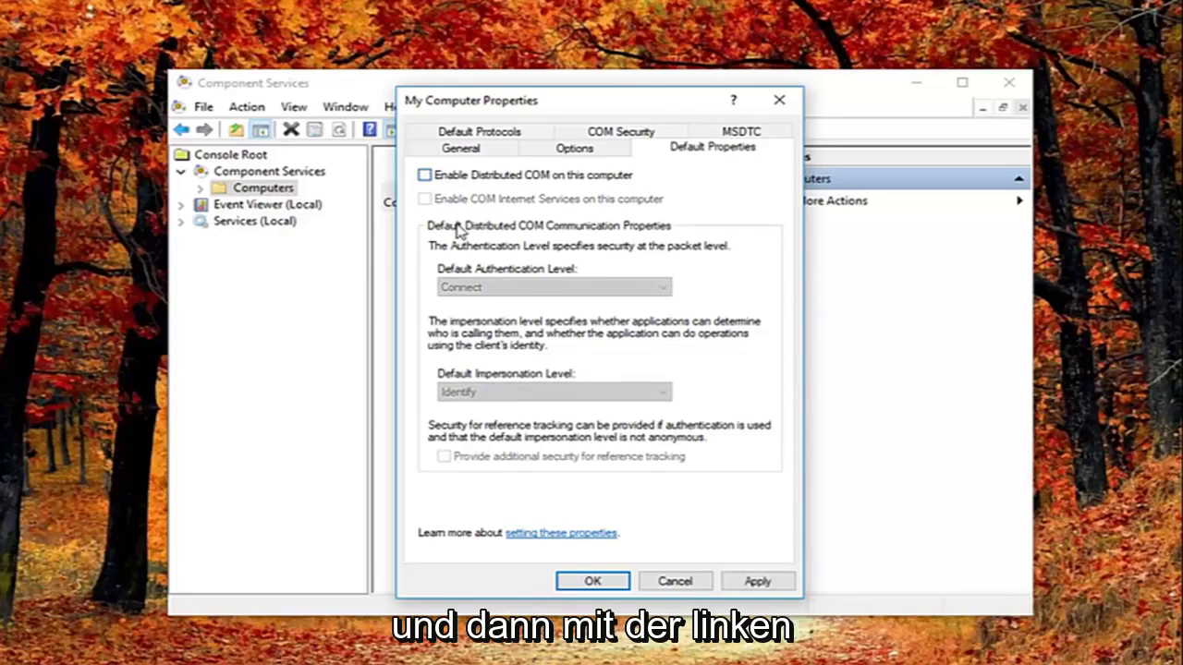
left_click(760, 584)
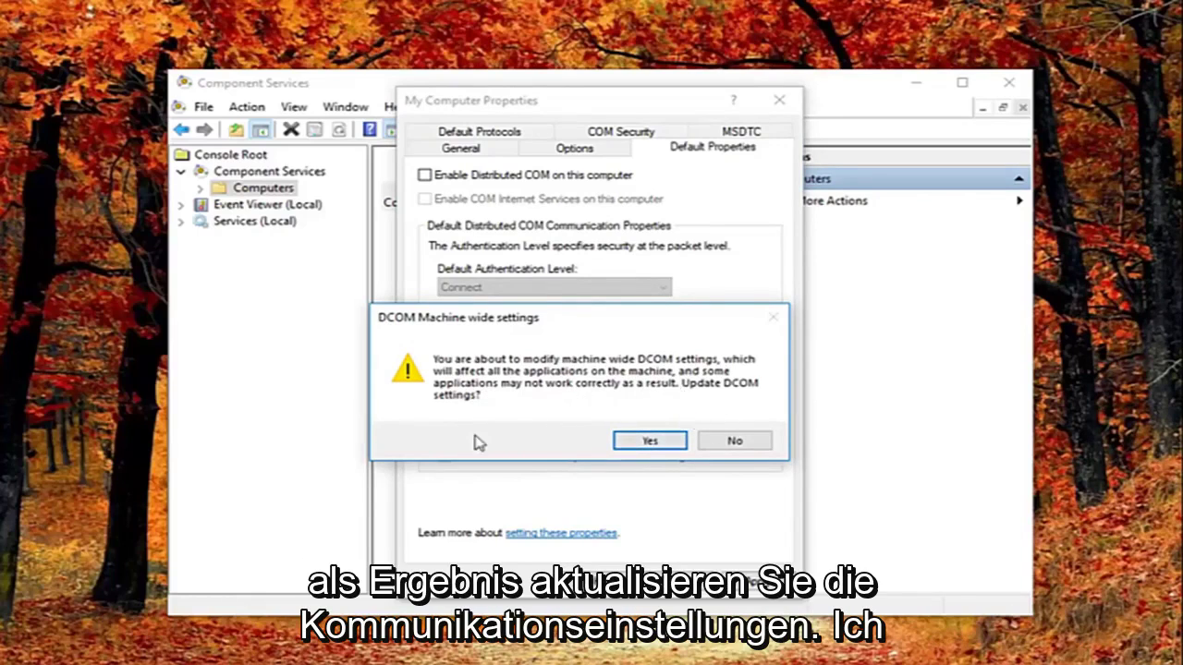
left_click(647, 441)
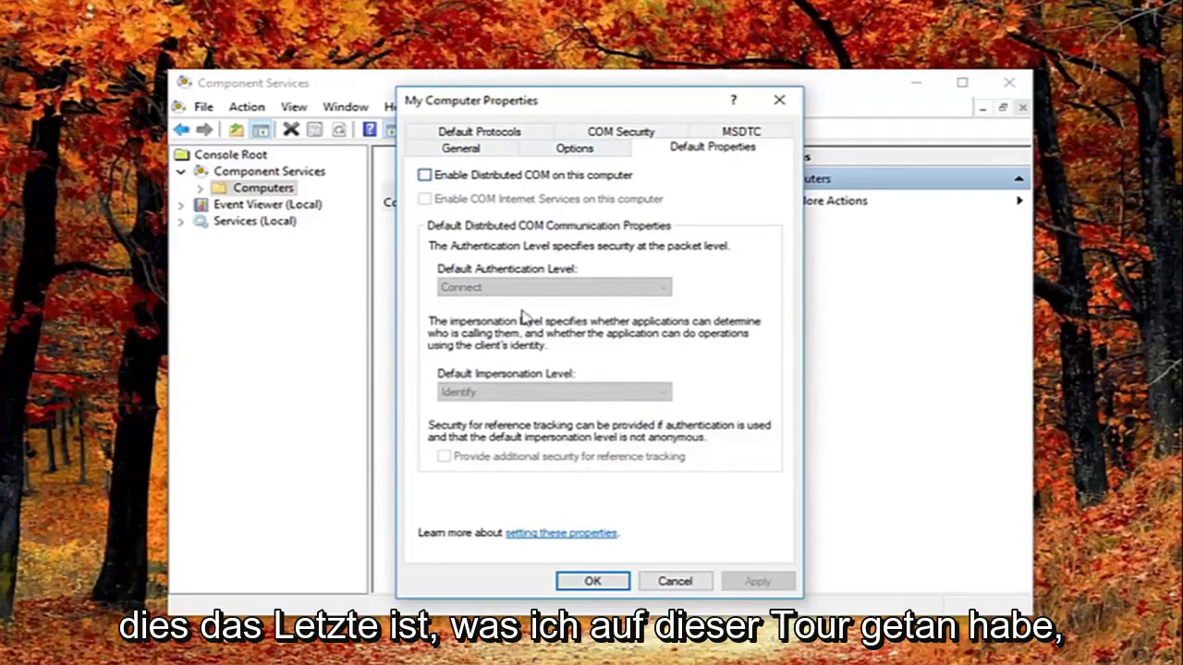
- Close the My Computer Properties dialog, returning to the Computers folder
left_click(778, 104)
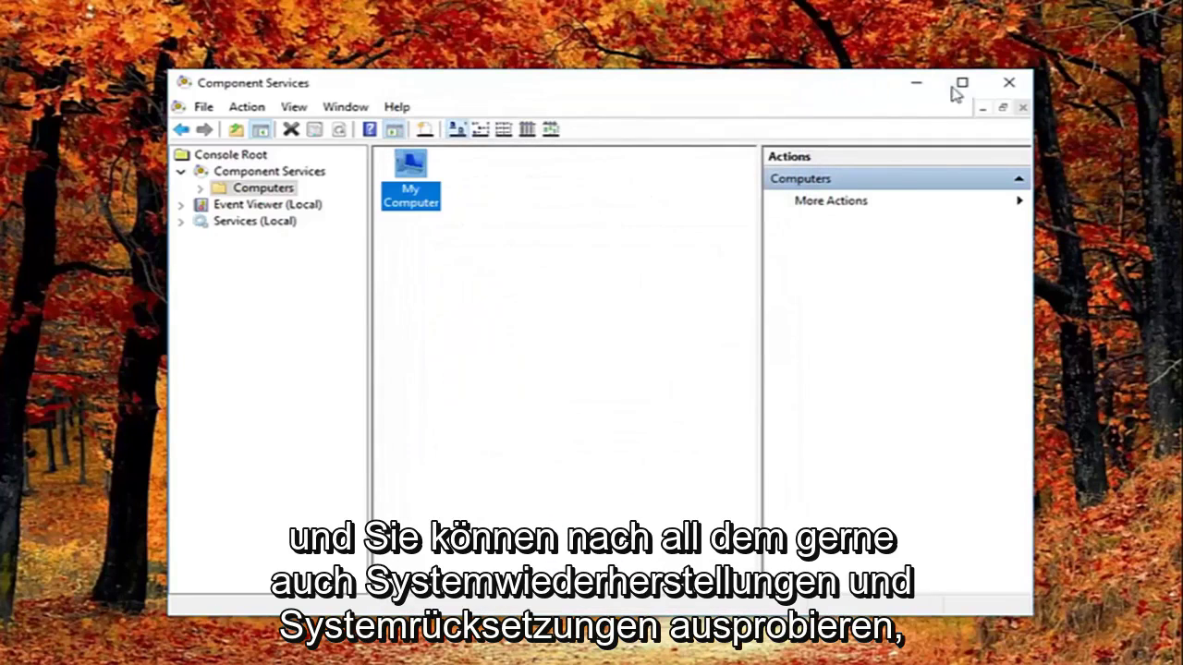